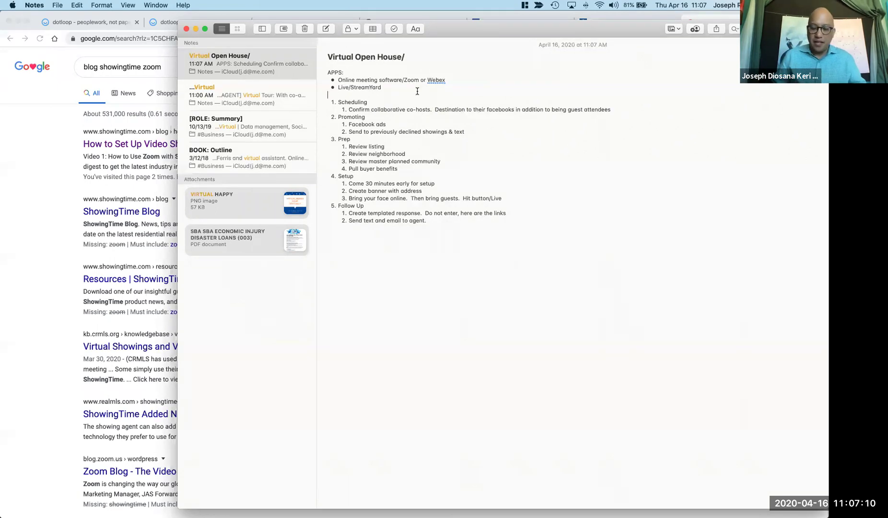
Add a new bullet 'Paid advertisements to drive traffic' under Live/StreamYard in the APPS list.
{"action": "left_click", "coordinate": [417, 91]}
{"action": "key", "text": "Return"}
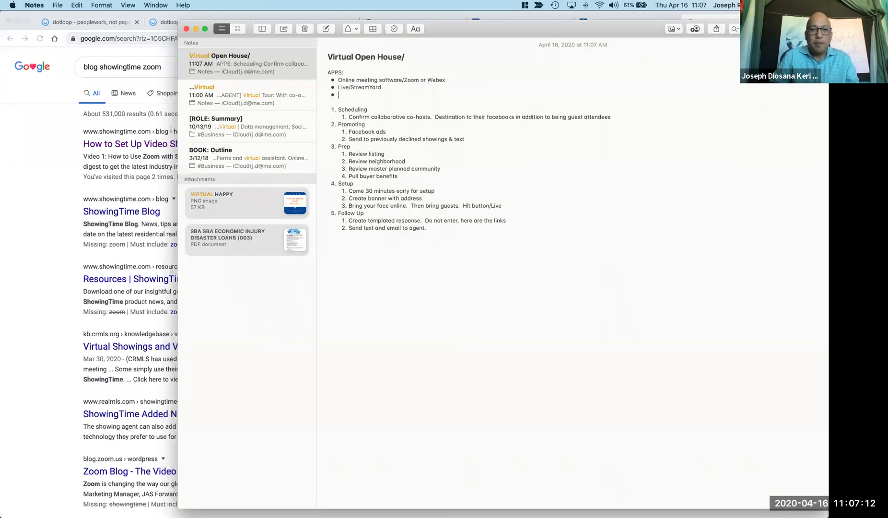
{"action": "type", "text": "Paid adveri"}
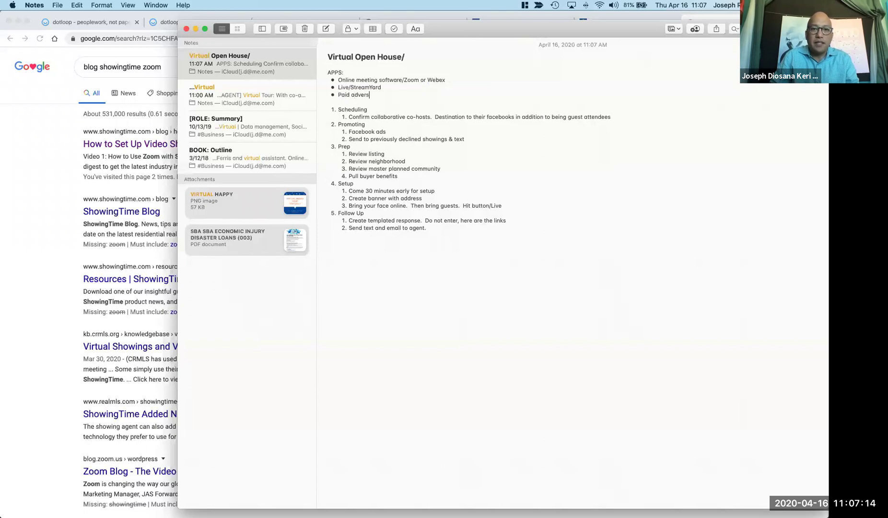
{"action": "key", "text": "BackSpace"}
{"action": "type", "text": "tises"}
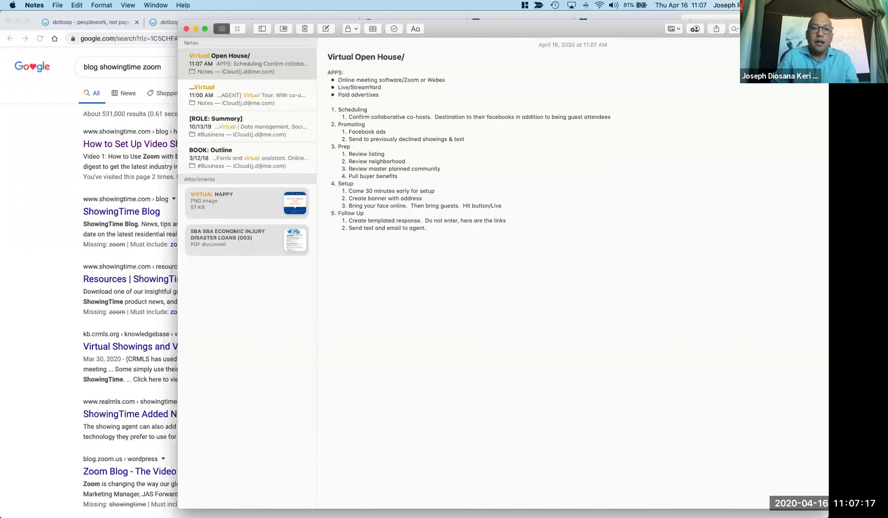
{"action": "key", "text": "BackSpace"}
{"action": "type", "text": "ments to drive tra"}
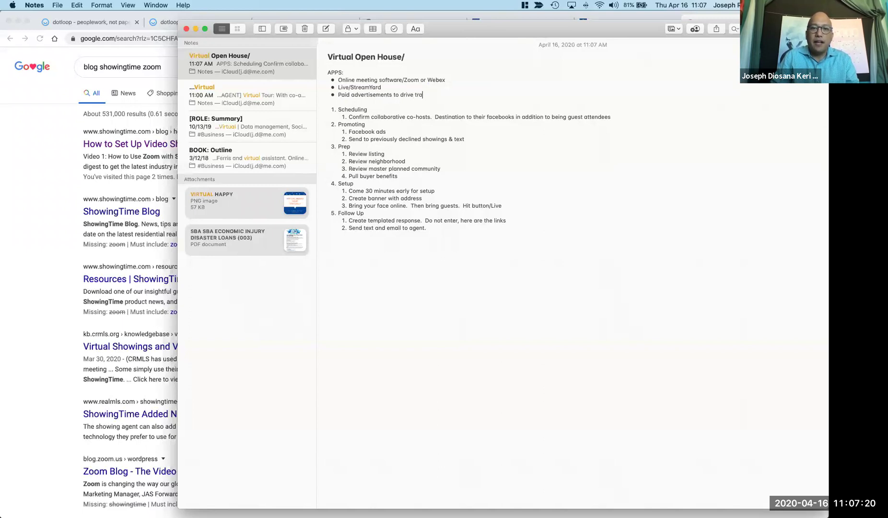
{"action": "type", "text": "ffic"}
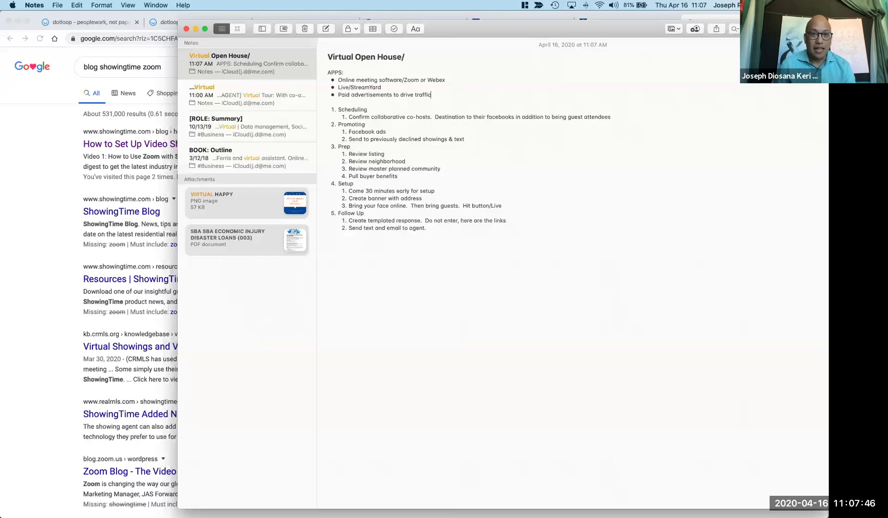
Append '/Collaborative' to the Live/StreamYard bullet.
{"action": "left_click", "coordinate": [385, 87]}
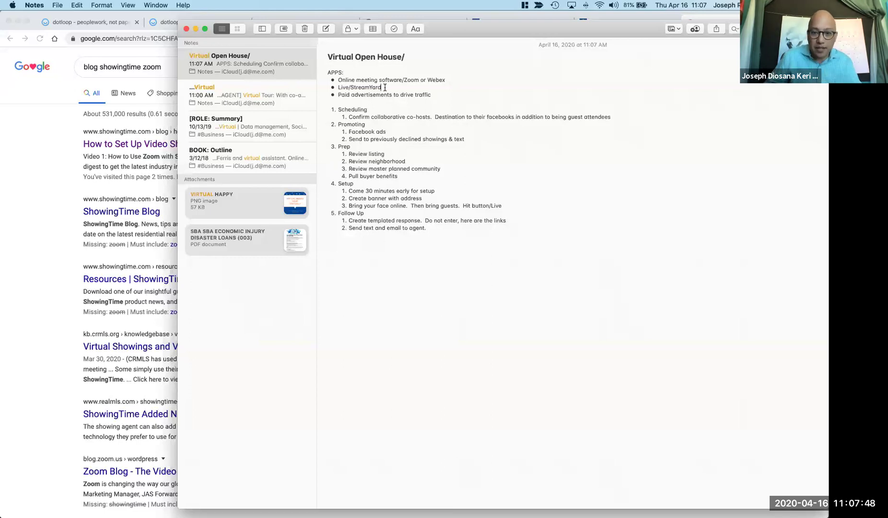
{"action": "type", "text": "/Collaborative"}
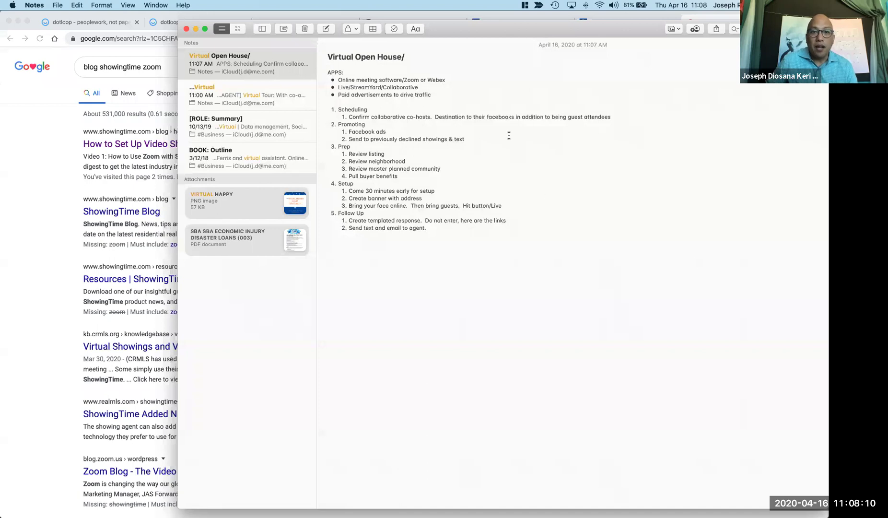
Paste the ShowingTime video-showings blog URL on its own line below the APPS list.
{"action": "key", "text": "Return"}
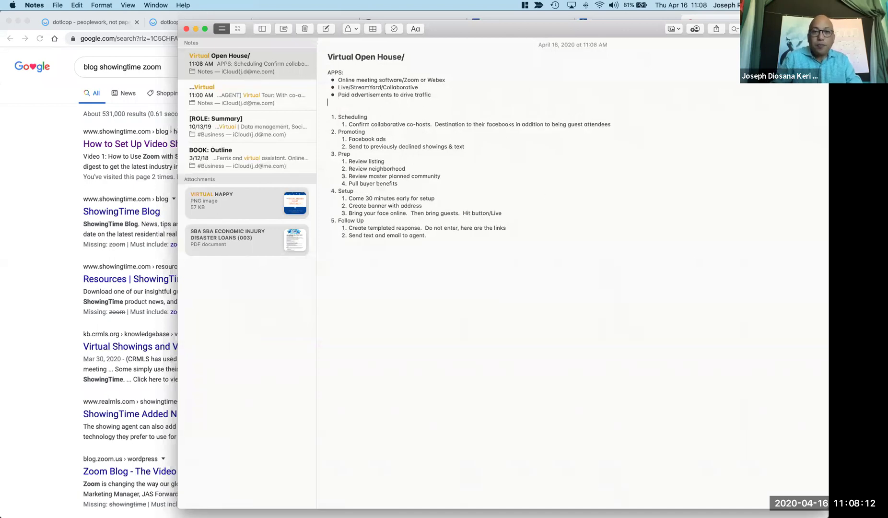
{"action": "key", "text": "Return"}
{"action": "type", "text": "https://www.showingtime.com/blog/how-to-set-up-video-showings-with-showingtime/"}
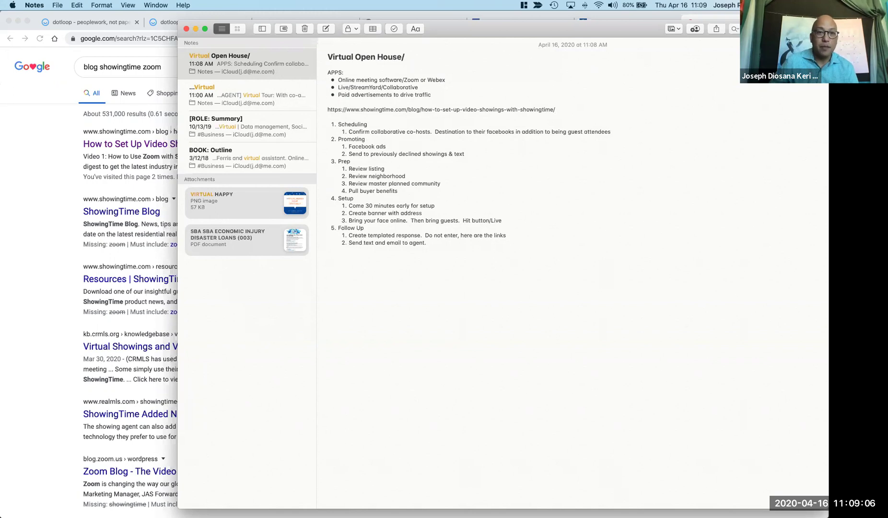
Hide Notes and go to facebook.com in a new Chrome tab.
{"action": "left_click", "coordinate": [196, 29]}
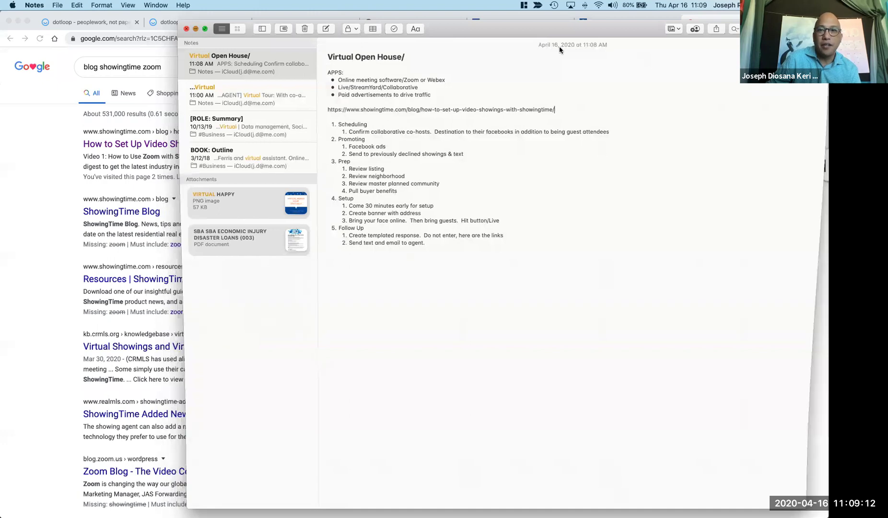
{"action": "left_click", "coordinate": [625, 24]}
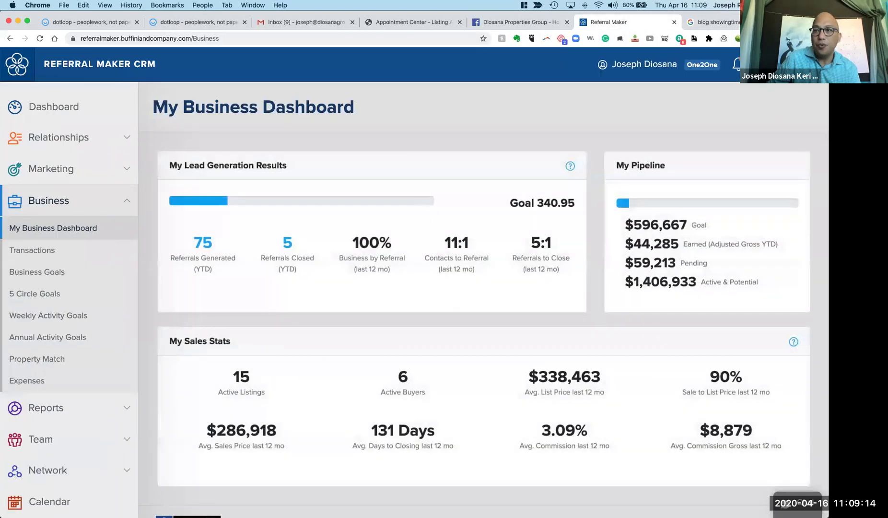
{"action": "key", "text": "super+t"}
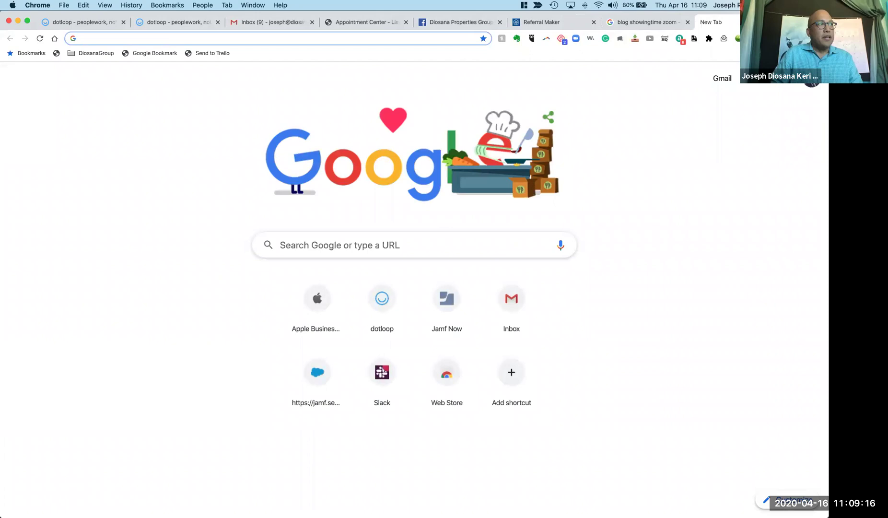
{"action": "type", "text": "facebook.com"}
{"action": "key", "text": "Return"}
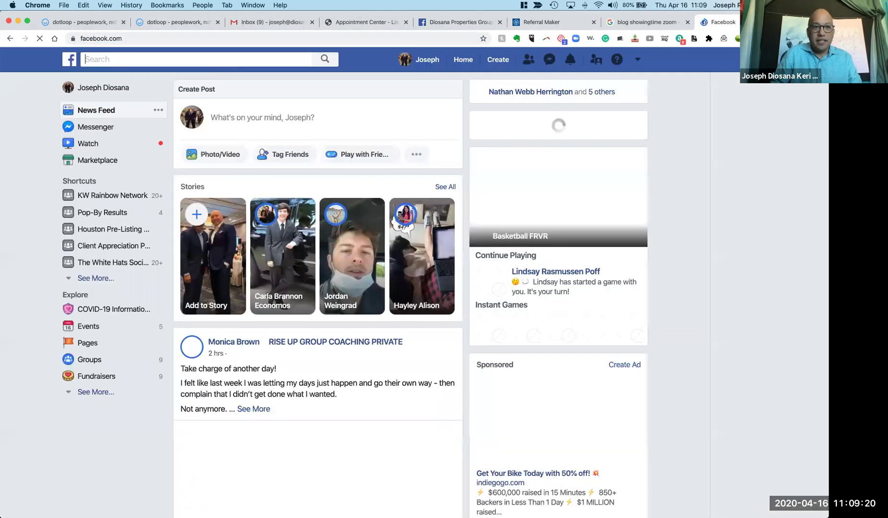
Search Facebook for the brokerage's business name and view all results.
{"action": "type", "text": "diosana properties group"}
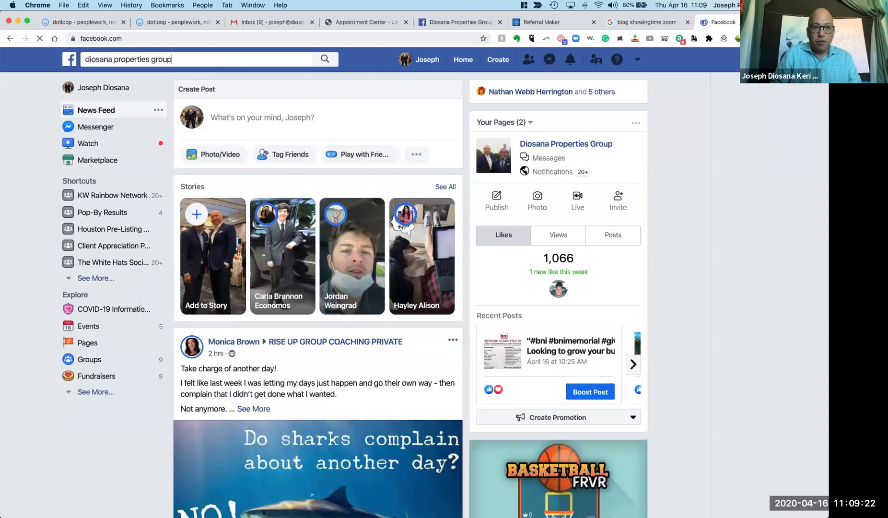
{"action": "key", "text": "Return"}
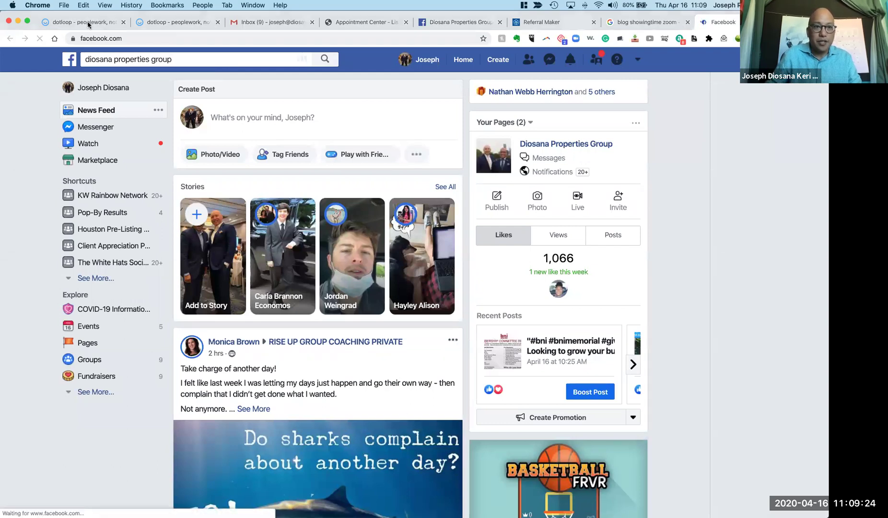
{"action": "left_click", "coordinate": [163, 59]}
{"action": "left_click", "coordinate": [169, 77]}
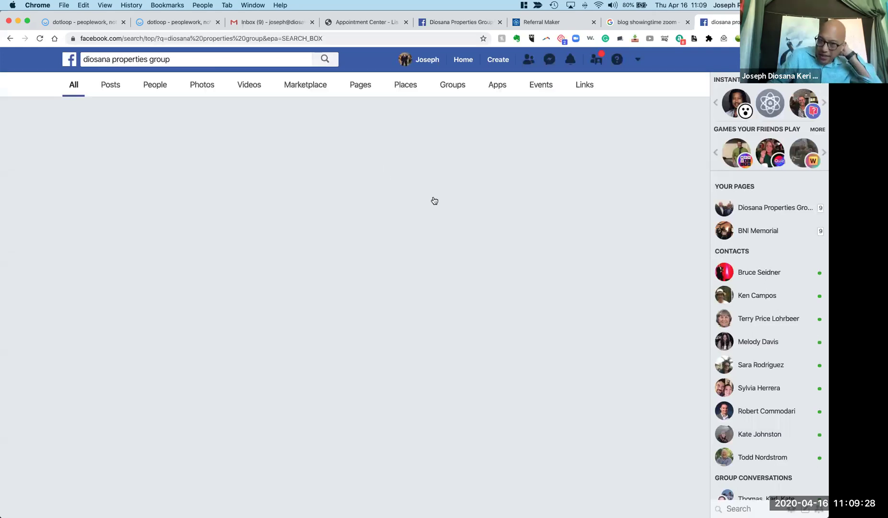
Open the brokerage's Facebook Page, find its recent live video post, and copy its link.
{"action": "left_click", "coordinate": [323, 124]}
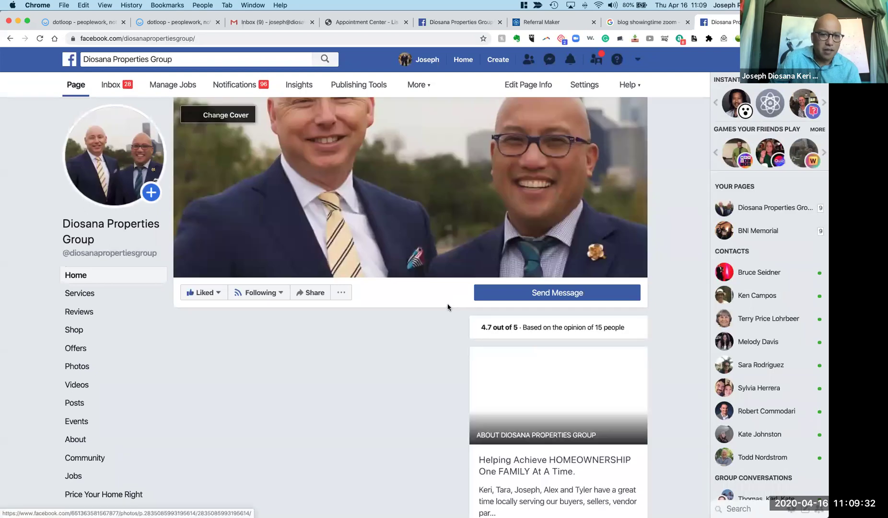
{"action": "scroll", "coordinate": [448, 305], "scroll_direction": "down", "scroll_amount": 5}
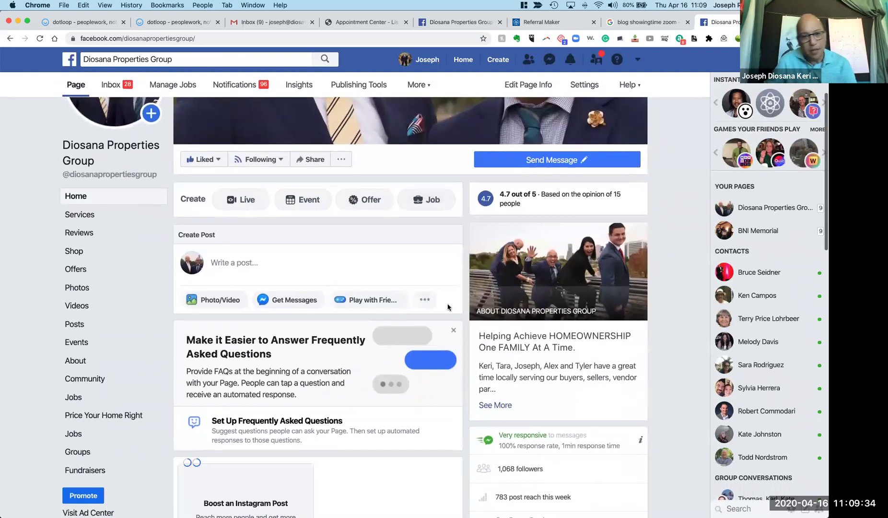
{"action": "scroll", "coordinate": [448, 304], "scroll_direction": "down", "scroll_amount": 10}
{"action": "scroll", "coordinate": [448, 307], "scroll_direction": "down", "scroll_amount": 4}
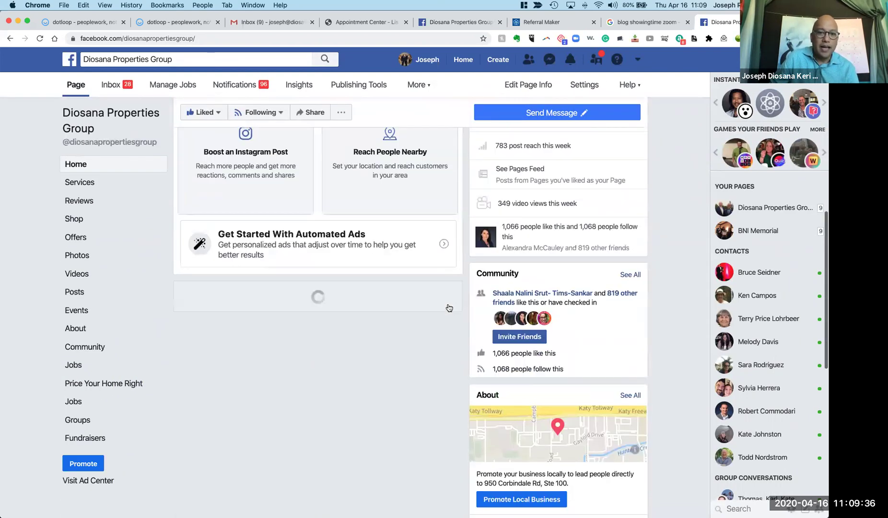
{"action": "scroll", "coordinate": [448, 307], "scroll_direction": "down", "scroll_amount": 20}
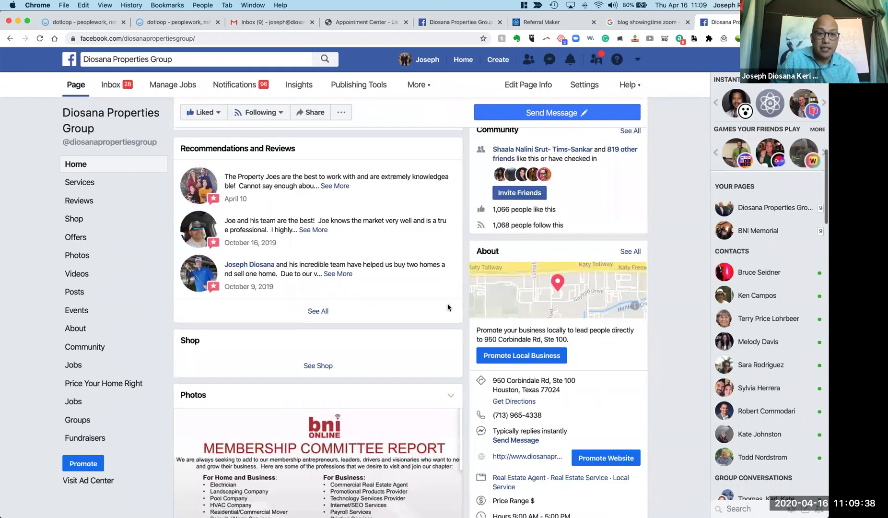
{"action": "scroll", "coordinate": [449, 308], "scroll_direction": "down", "scroll_amount": 20}
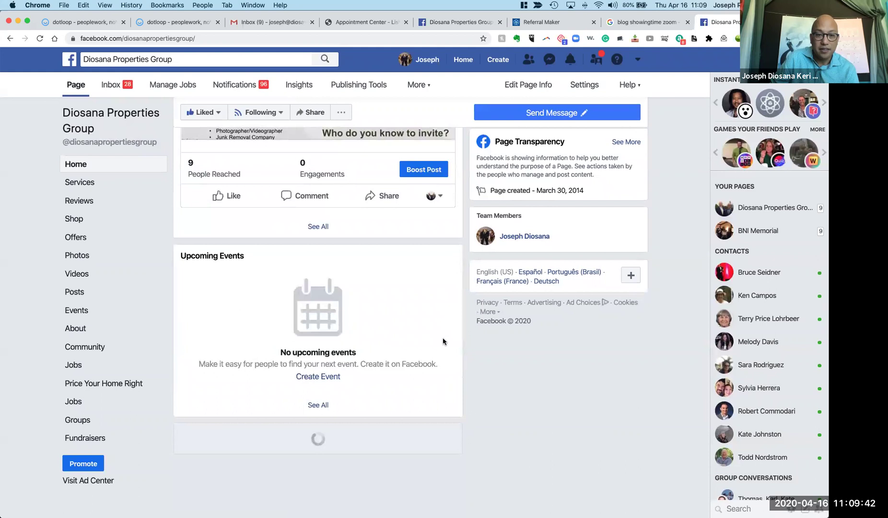
{"action": "scroll", "coordinate": [442, 341], "scroll_direction": "down", "scroll_amount": 10}
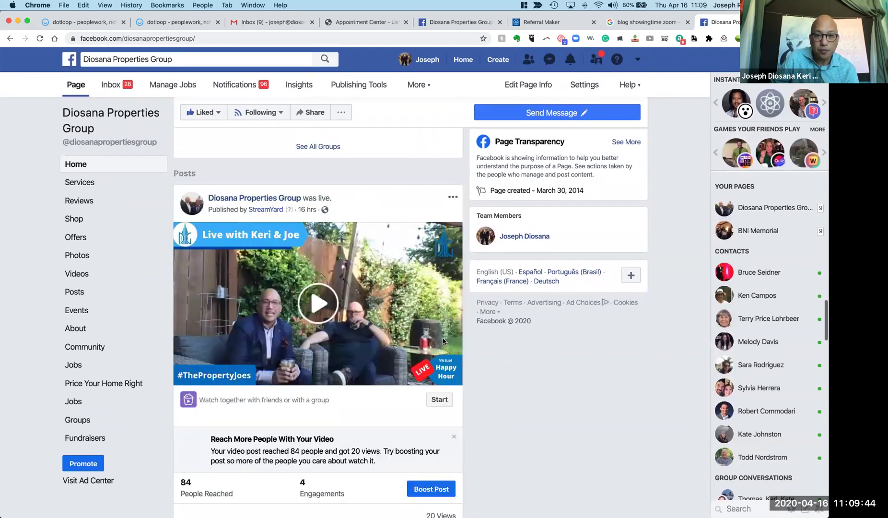
{"action": "scroll", "coordinate": [443, 341], "scroll_direction": "down", "scroll_amount": 15}
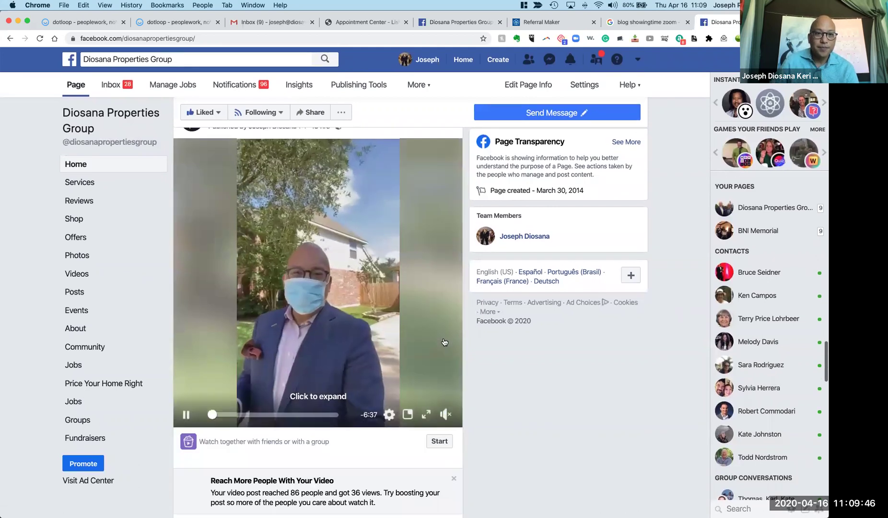
{"action": "scroll", "coordinate": [444, 341], "scroll_direction": "up", "scroll_amount": 2}
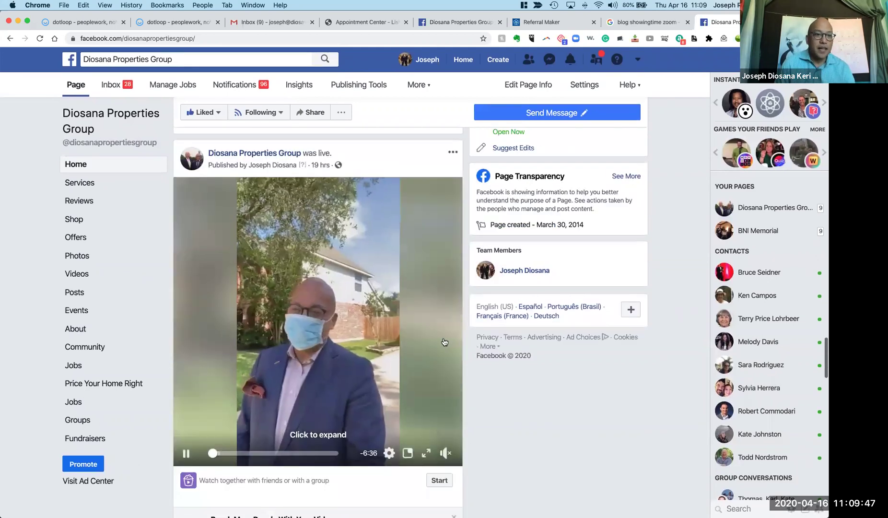
{"action": "left_click", "coordinate": [453, 152]}
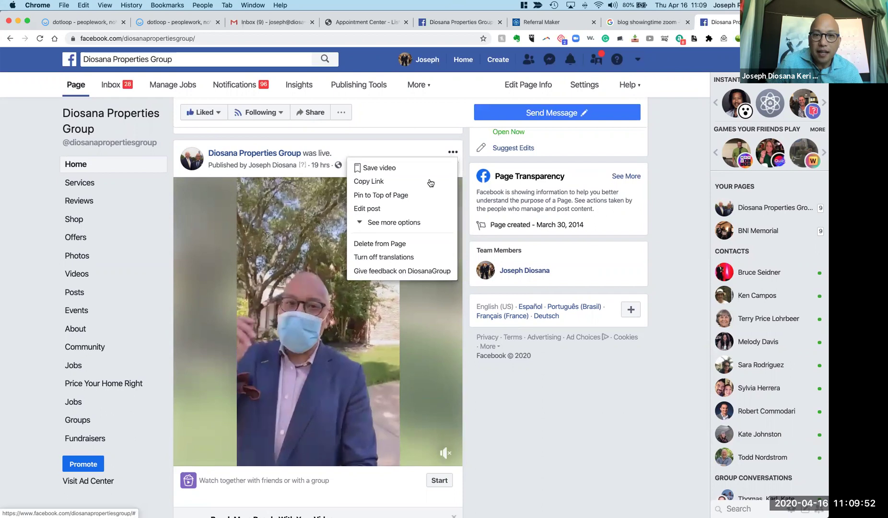
{"action": "left_click", "coordinate": [431, 182]}
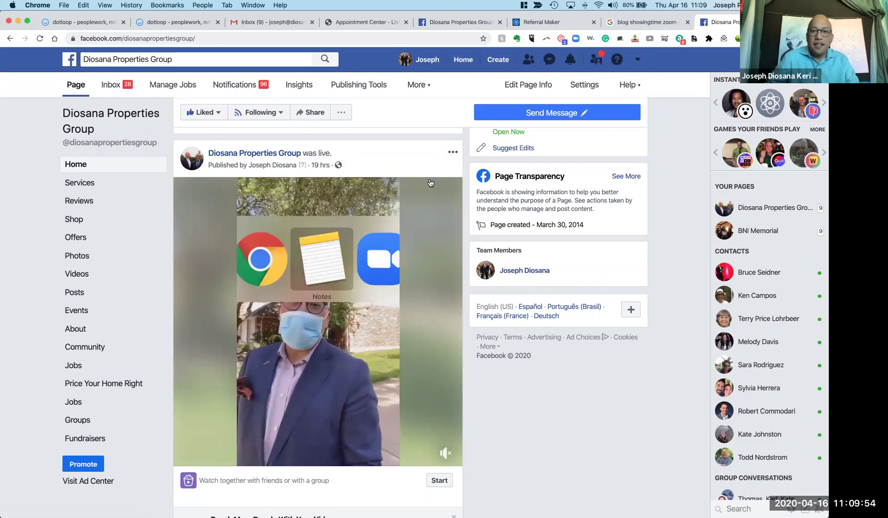
Bring the hidden Notes window back to the front.
{"action": "key", "text": "super+Tab"}
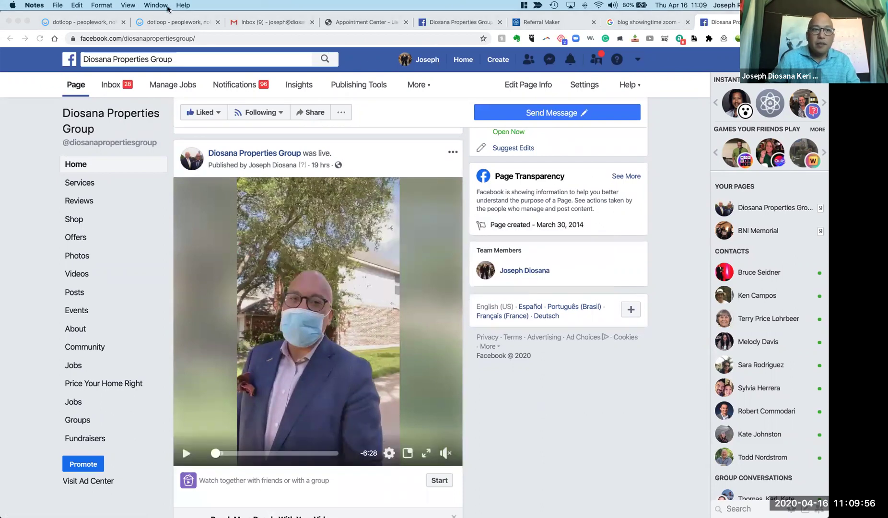
{"action": "left_click", "coordinate": [168, 8]}
{"action": "left_click", "coordinate": [181, 66]}
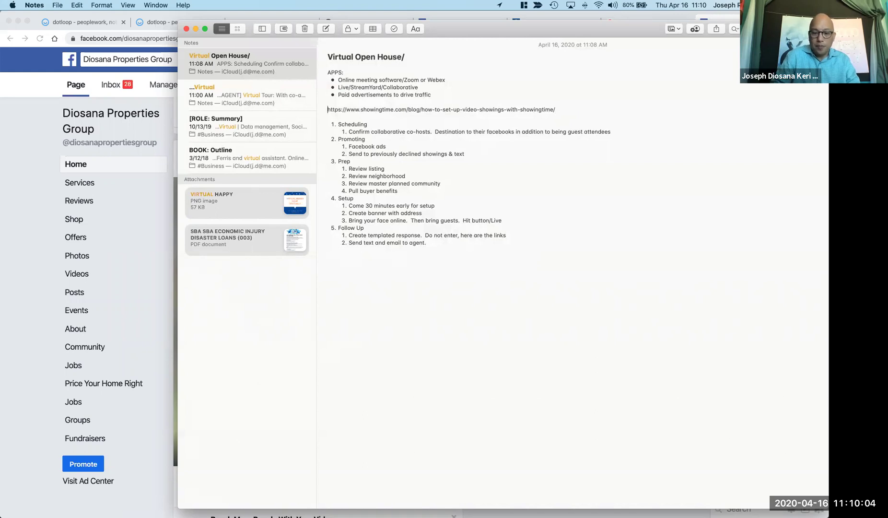
Label the blog link 'HOWTO:' and add a 'SAMPLE LIVE:' line with the Facebook video link.
{"action": "type", "text": "HOWTO:"}
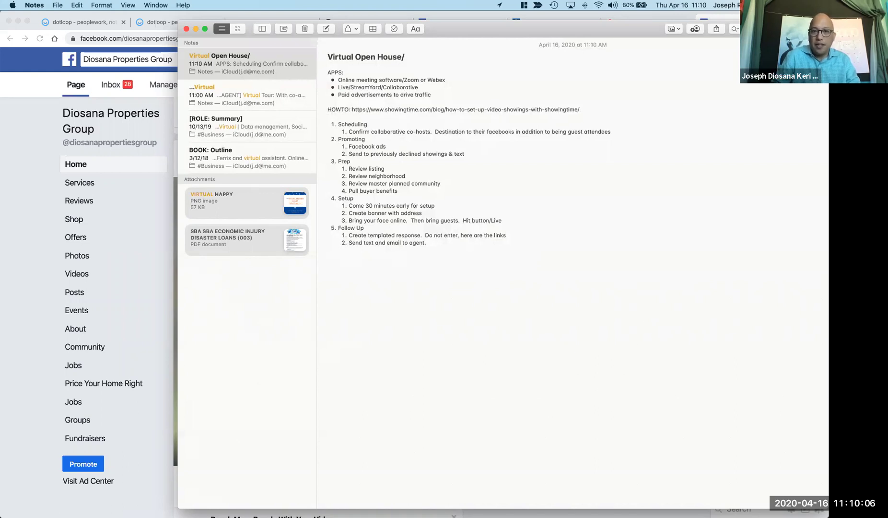
{"action": "key", "text": "Return"}
{"action": "type", "text": "SAMPLE LI"}
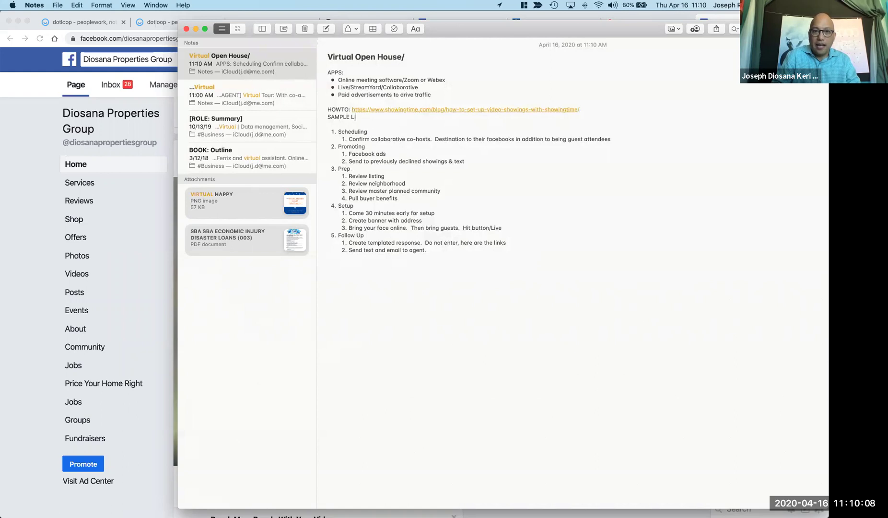
{"action": "type", "text": "VE:"}
{"action": "key", "text": "super+v"}
{"action": "key", "text": "Return"}
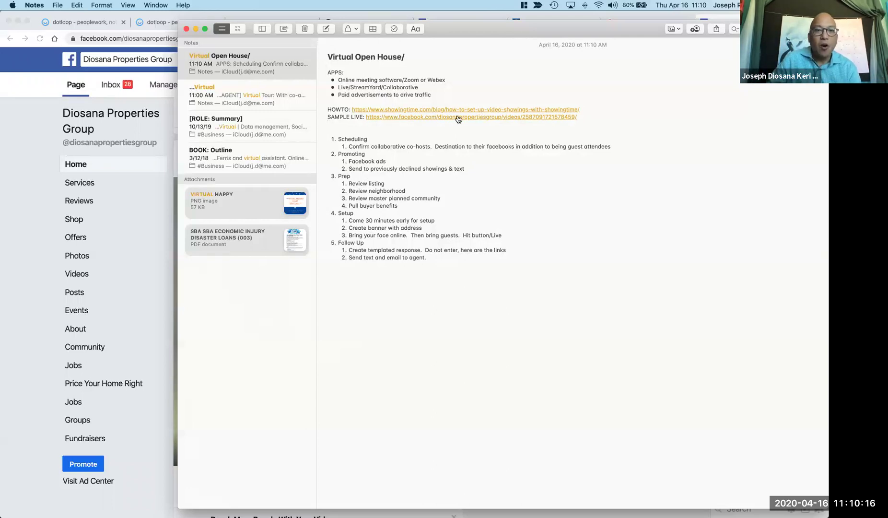
{"action": "left_click", "coordinate": [294, 109]}
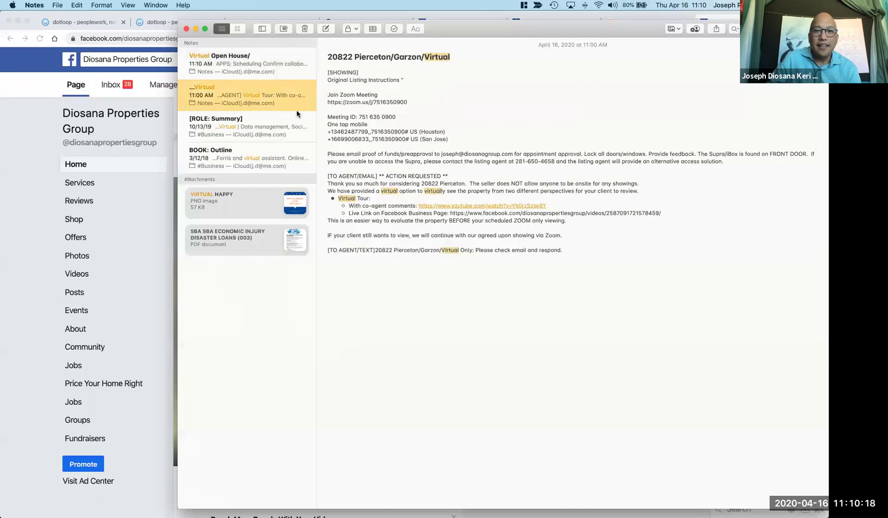
{"action": "left_click", "coordinate": [328, 176]}
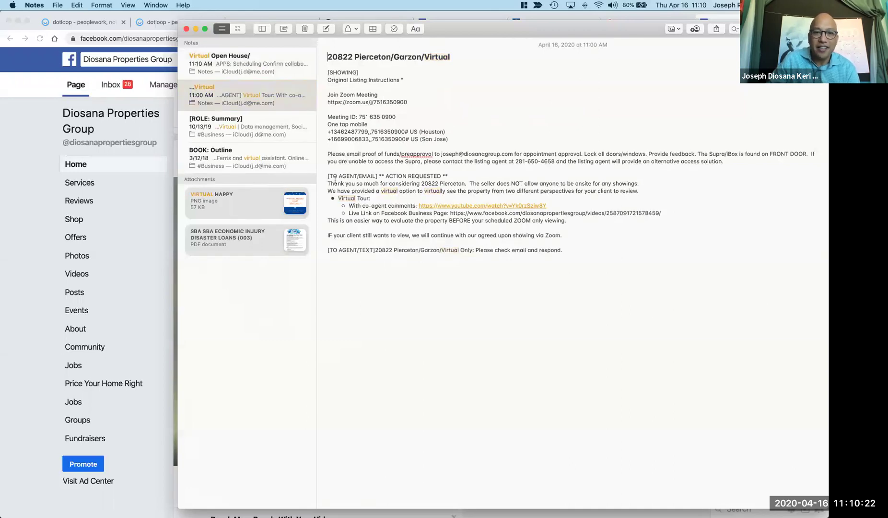
{"action": "left_click_drag", "start_coordinate": [330, 176], "coordinate": [566, 257]}
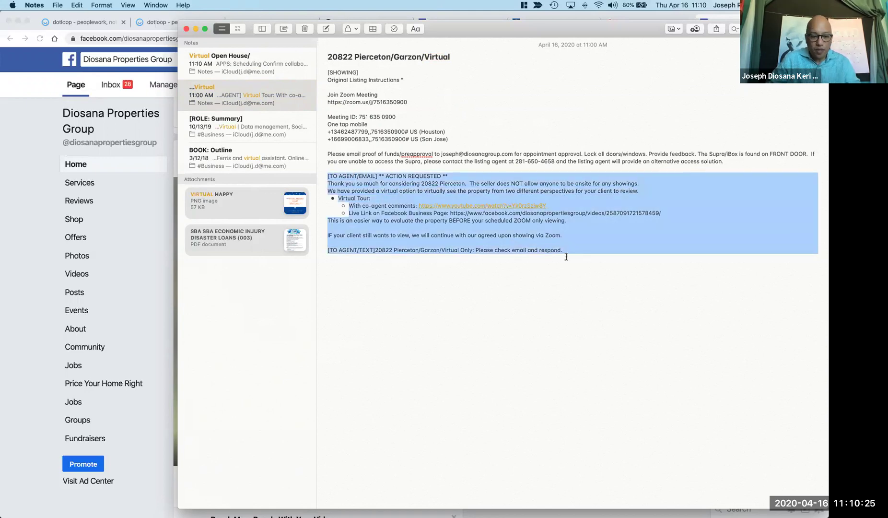
{"action": "left_click", "coordinate": [260, 66]}
Below the outline, add a 'SAMPLE TEXT' heading with the agent email template pasted beneath it.
{"action": "left_click", "coordinate": [461, 263]}
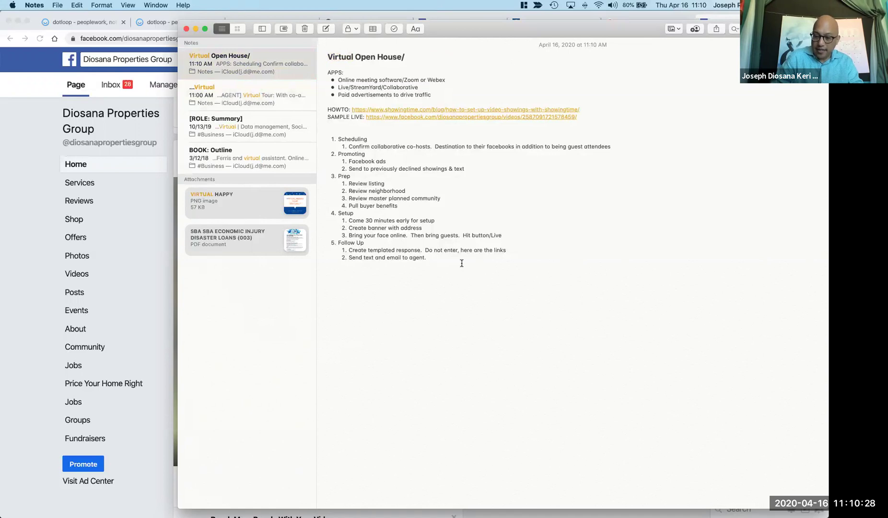
{"action": "key", "text": "Return"}
{"action": "key", "text": "BackSpace"}
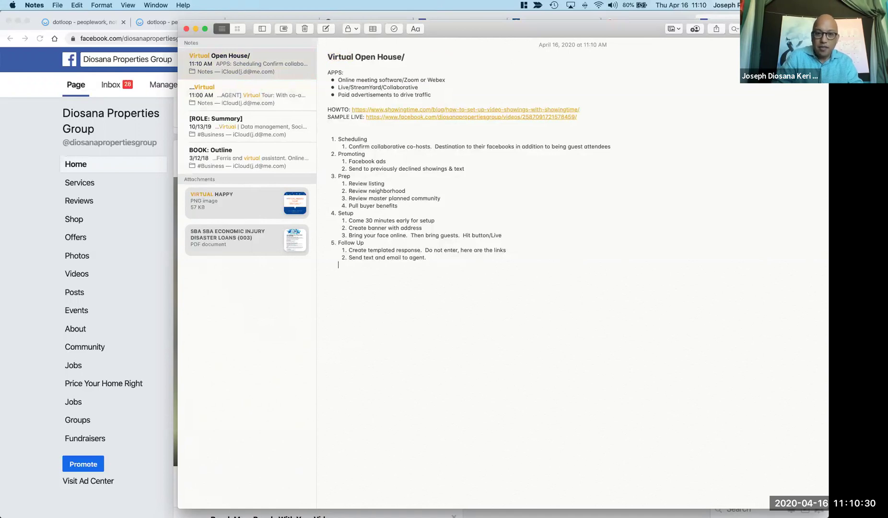
{"action": "key", "text": "Return"}
{"action": "key", "text": "Return"}
{"action": "type", "text": "SAMPLE TE"}
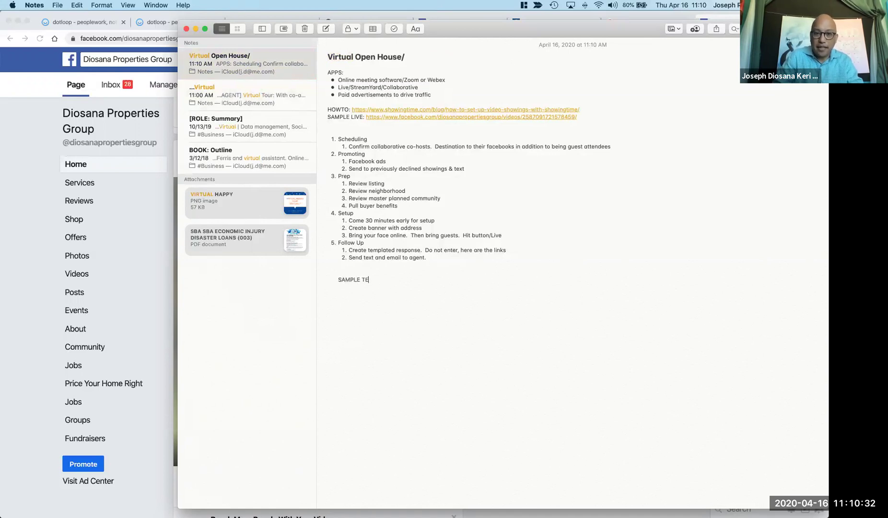
{"action": "type", "text": "XT"}
{"action": "key", "text": "Return"}
{"action": "key", "text": "super+v"}
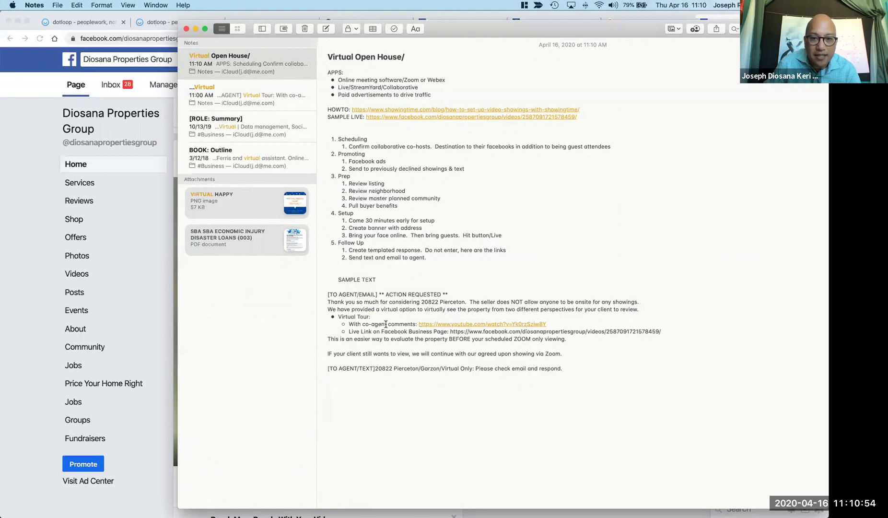
Change 'co-agent' to 'co-host', delete the blank line above 1. Scheduling, and return to Facebook.
{"action": "double_click", "coordinate": [379, 324]}
{"action": "type", "text": "host"}
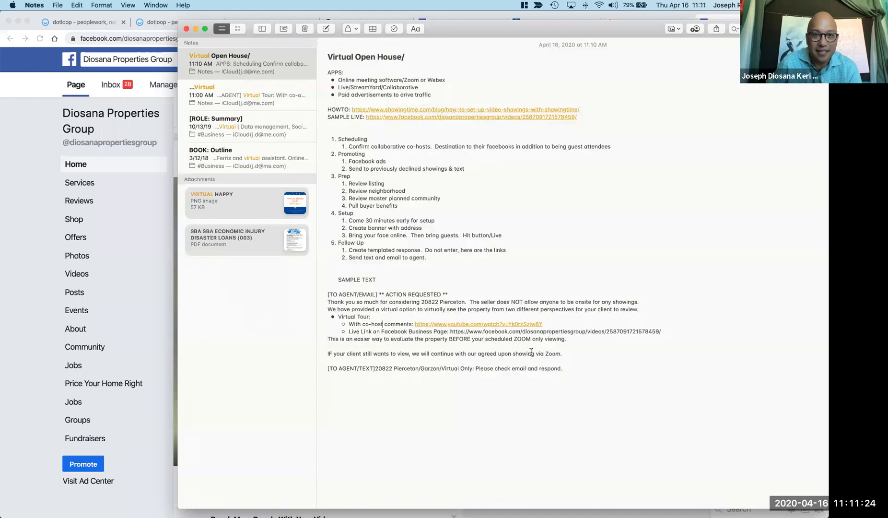
{"action": "left_click", "coordinate": [391, 128]}
{"action": "key", "text": "BackSpace"}
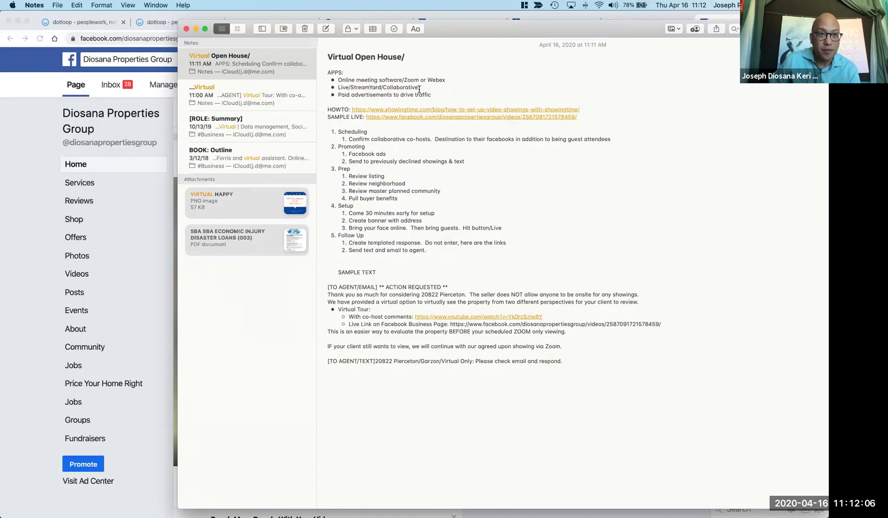
{"action": "left_click", "coordinate": [26, 291]}
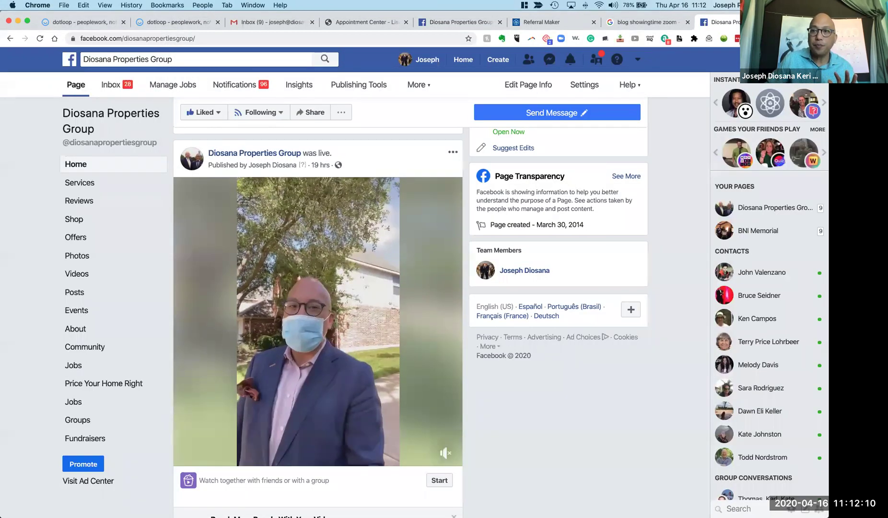
Open a new Chrome tab showing the Google start page.
{"action": "key", "text": "super+t"}
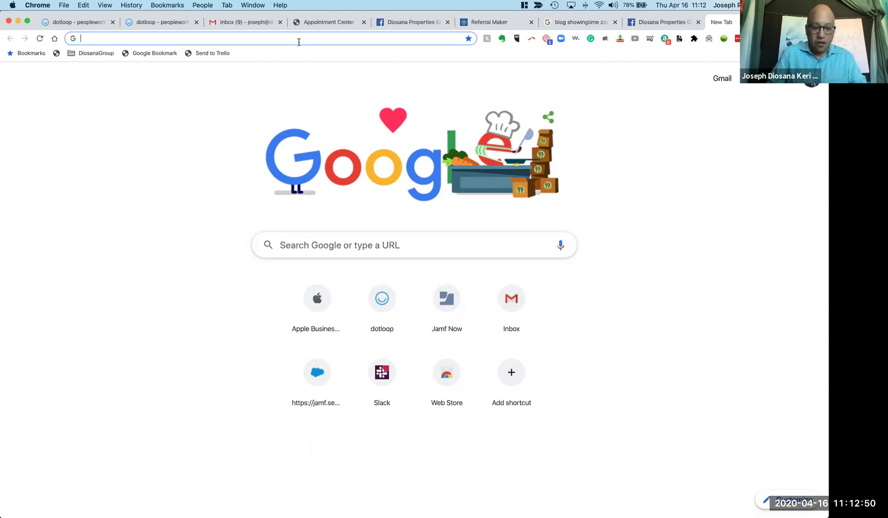
Go to the StreamYard site and review its connected Facebook, LinkedIn and YouTube destinations.
{"action": "type", "text": "stream"}
{"action": "key", "text": "Return"}
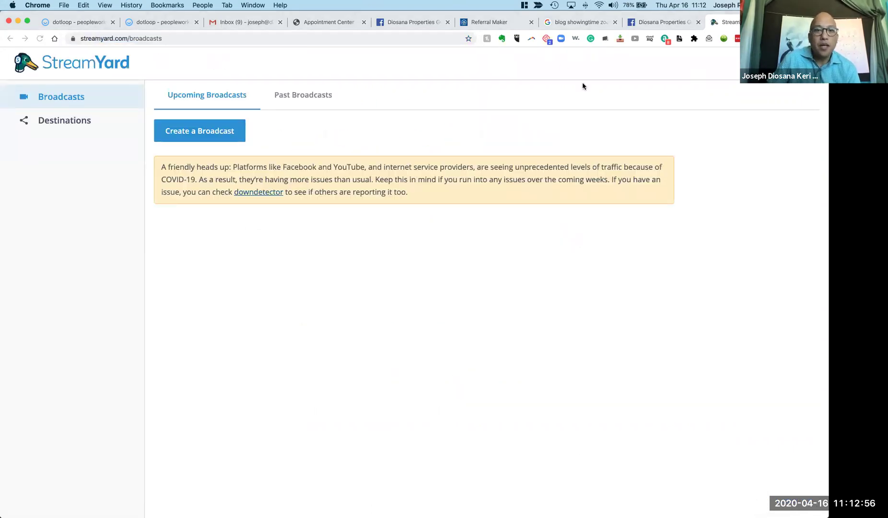
{"action": "left_click", "coordinate": [94, 119]}
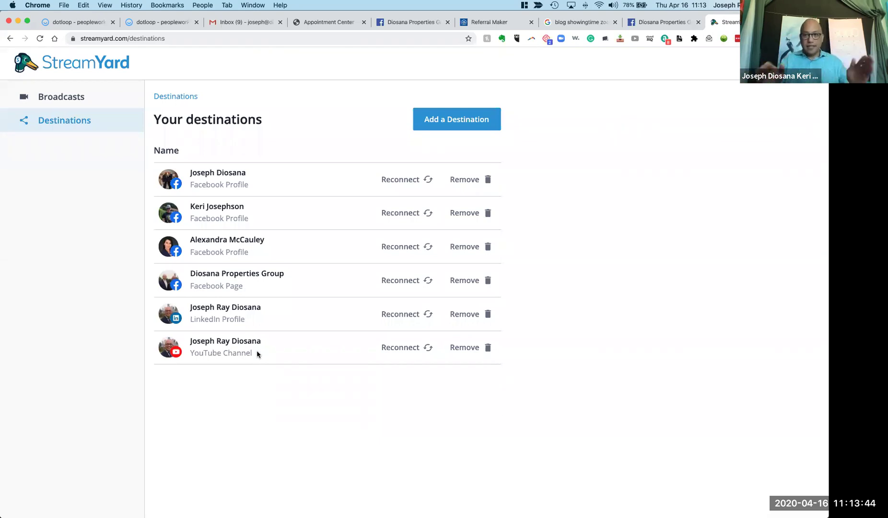
Start a new broadcast to two Facebook profiles, the Facebook business Page and YouTube.
{"action": "left_click", "coordinate": [86, 98]}
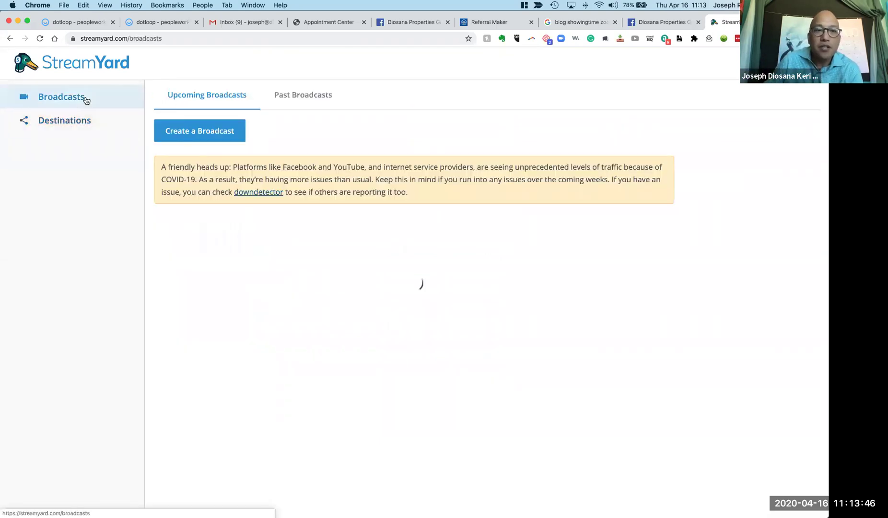
{"action": "left_click", "coordinate": [190, 137]}
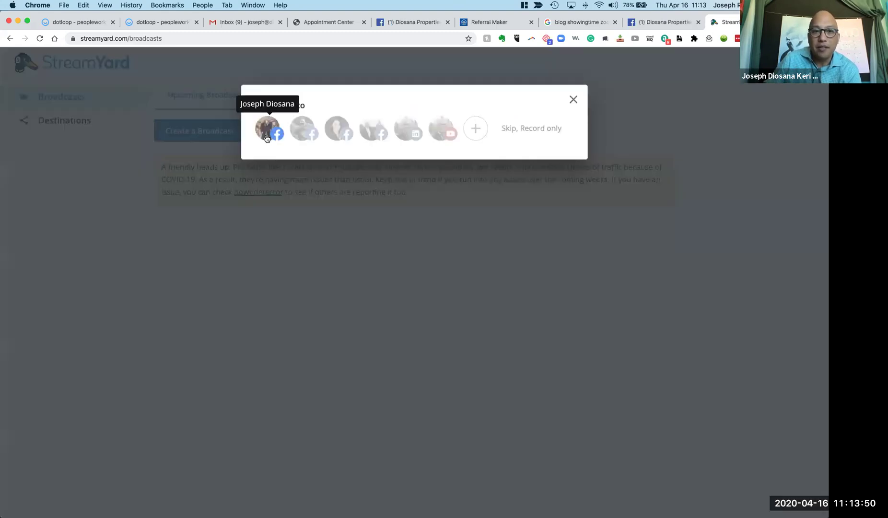
{"action": "left_click", "coordinate": [267, 138]}
{"action": "left_click", "coordinate": [302, 134]}
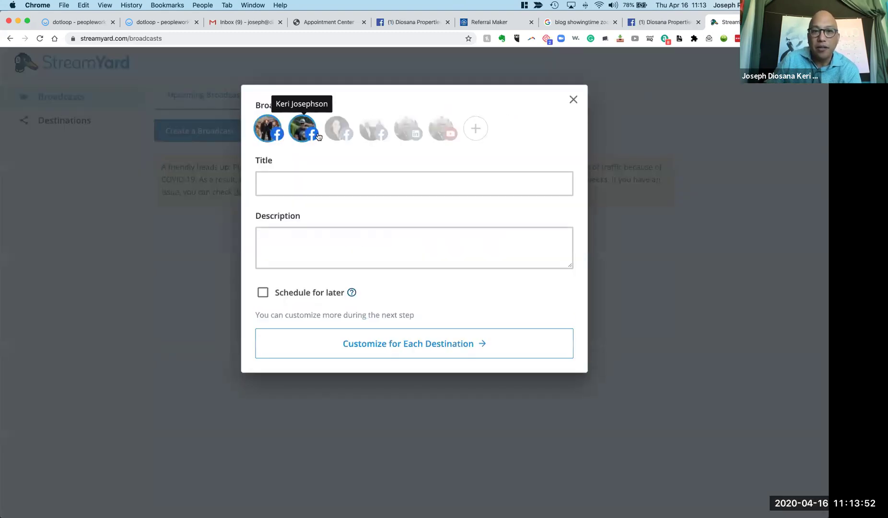
{"action": "left_click", "coordinate": [364, 136]}
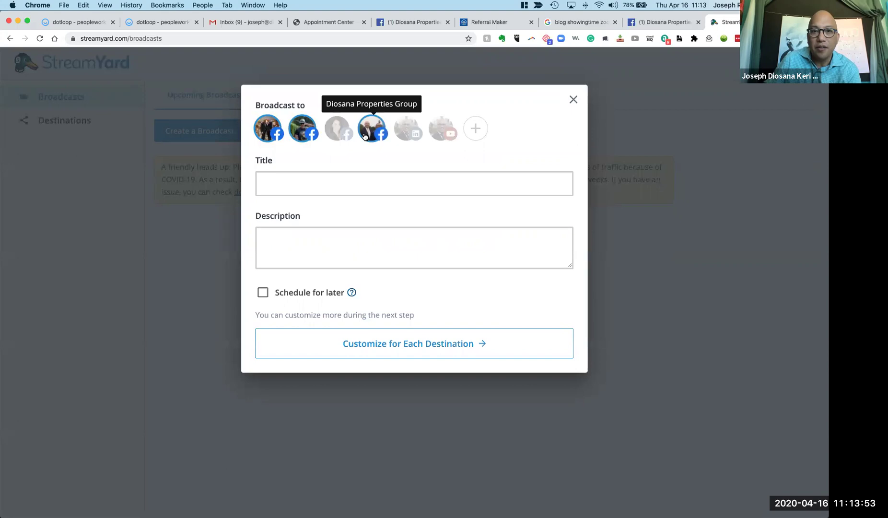
{"action": "left_click", "coordinate": [441, 130]}
Fill the broadcast title from the saved hashtag suggestion found by typing 'ctoast'.
{"action": "left_click", "coordinate": [413, 187]}
{"action": "type", "text": "ctoast"}
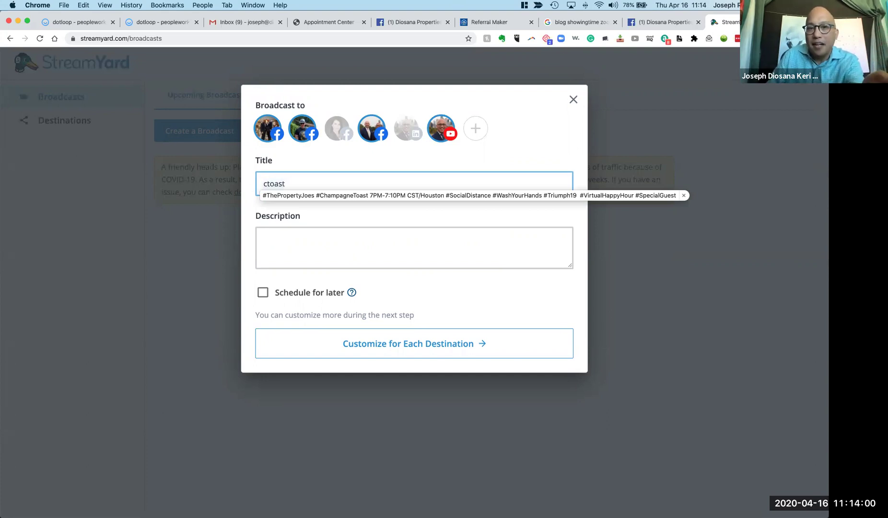
{"action": "left_click", "coordinate": [389, 196]}
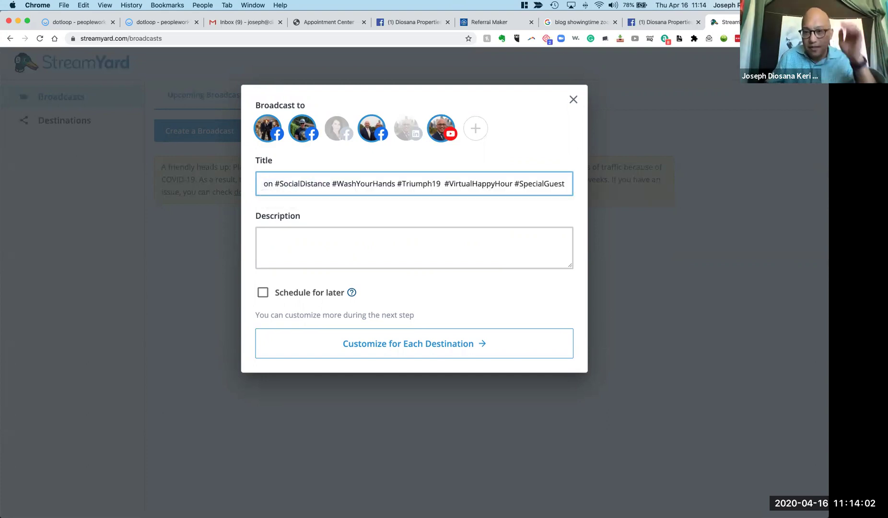
Cut #Triumph19, Houston and the time range from the title, making it #ChampagneToasst.
{"action": "double_click", "coordinate": [424, 185]}
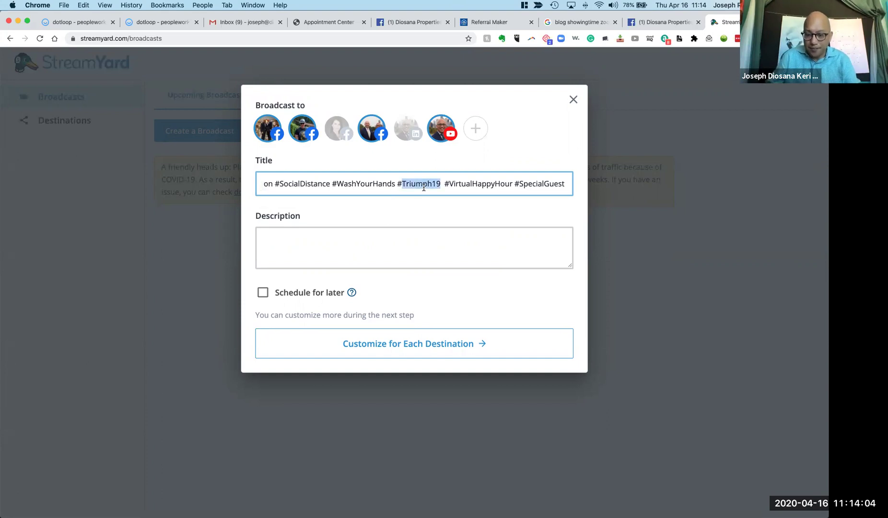
{"action": "key", "text": "BackSpace"}
{"action": "key", "text": "BackSpace"}
{"action": "double_click", "coordinate": [307, 183]}
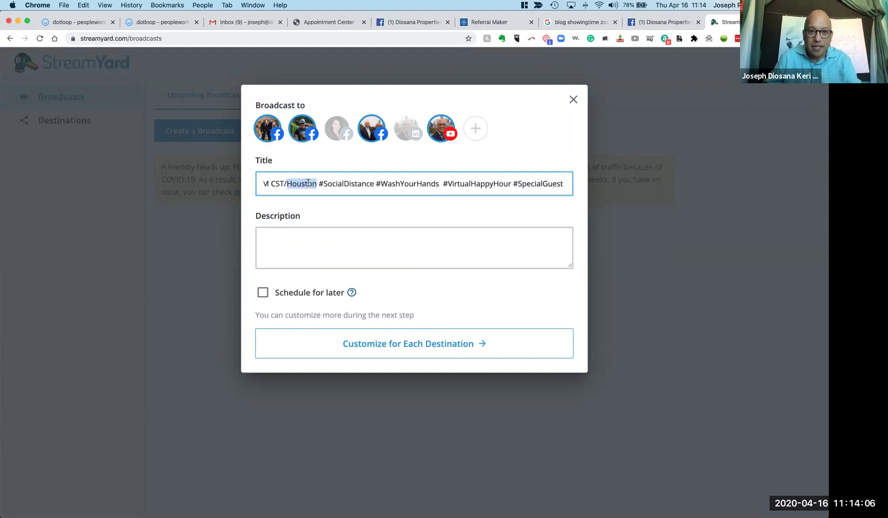
{"action": "key", "text": "BackSpace"}
{"action": "key", "text": "BackSpace"}
{"action": "key", "text": "BackSpace"}
{"action": "key", "text": "BackSpace"}
{"action": "key", "text": "BackSpace"}
{"action": "key", "text": "BackSpace"}
{"action": "key", "text": "BackSpace"}
{"action": "key", "text": "BackSpace"}
{"action": "key", "text": "BackSpace"}
{"action": "key", "text": "BackSpace"}
{"action": "key", "text": "BackSpace"}
{"action": "key", "text": "BackSpace"}
{"action": "key", "text": "BackSpace"}
{"action": "key", "text": "BackSpace"}
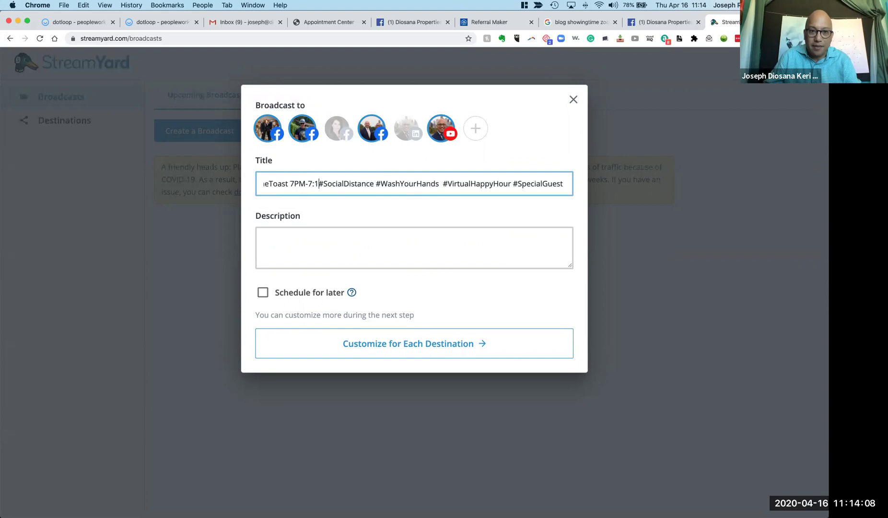
{"action": "key", "text": "BackSpace"}
{"action": "key", "text": "BackSpace"}
{"action": "key", "text": "BackSpace"}
{"action": "key", "text": "BackSpace"}
{"action": "key", "text": "BackSpace"}
{"action": "key", "text": "BackSpace"}
{"action": "key", "text": "BackSpace"}
{"action": "key", "text": "BackSpace"}
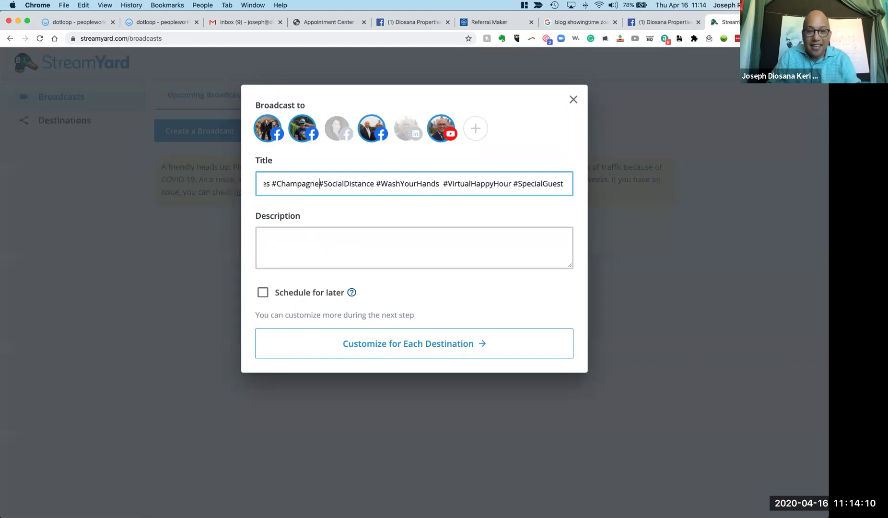
{"action": "type", "text": "Toasst"}
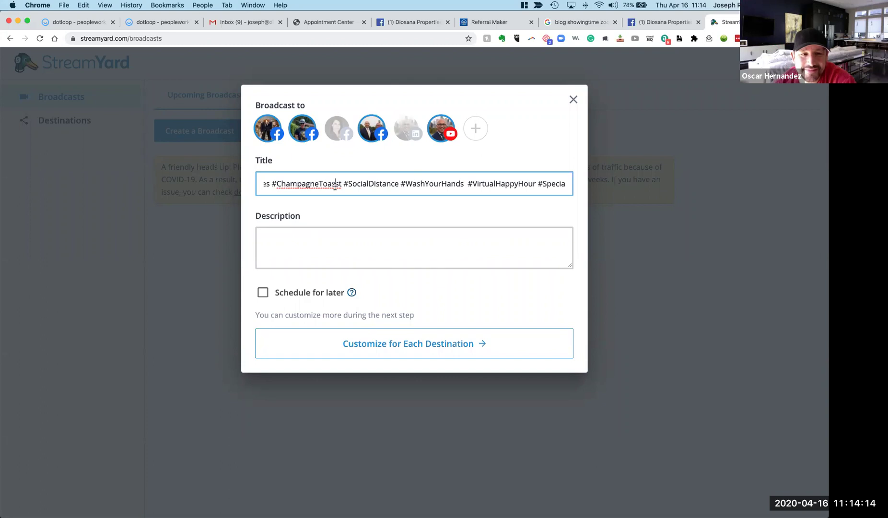
{"action": "key", "text": "super+Tab"}
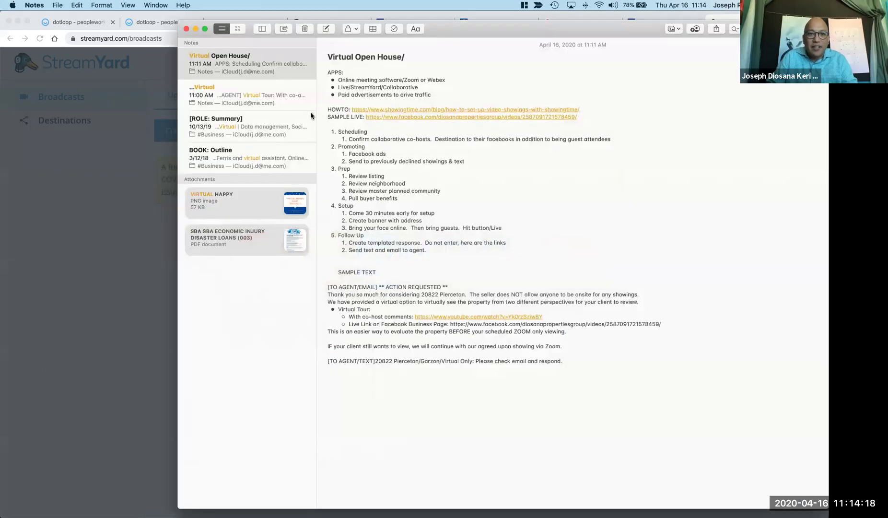
Search the notes for 'tags' and open the SOCIAL POST note.
{"action": "key", "text": "super+alt+f"}
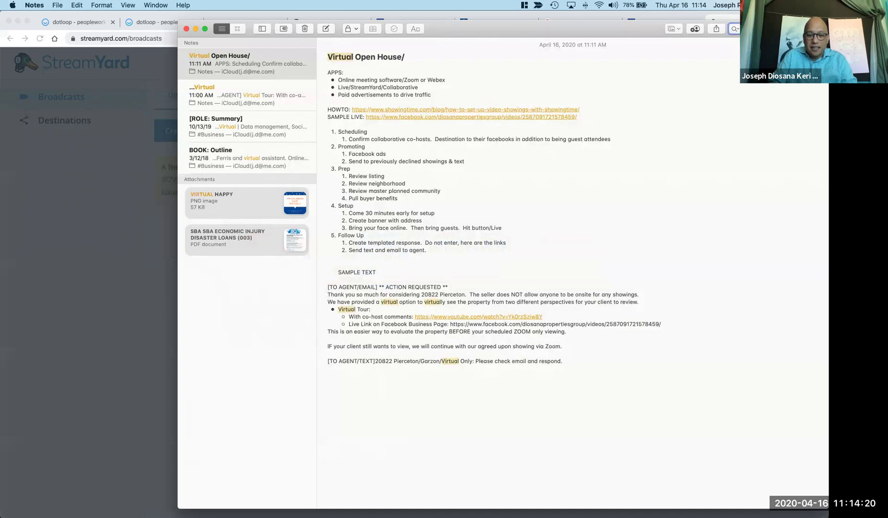
{"action": "type", "text": "tags"}
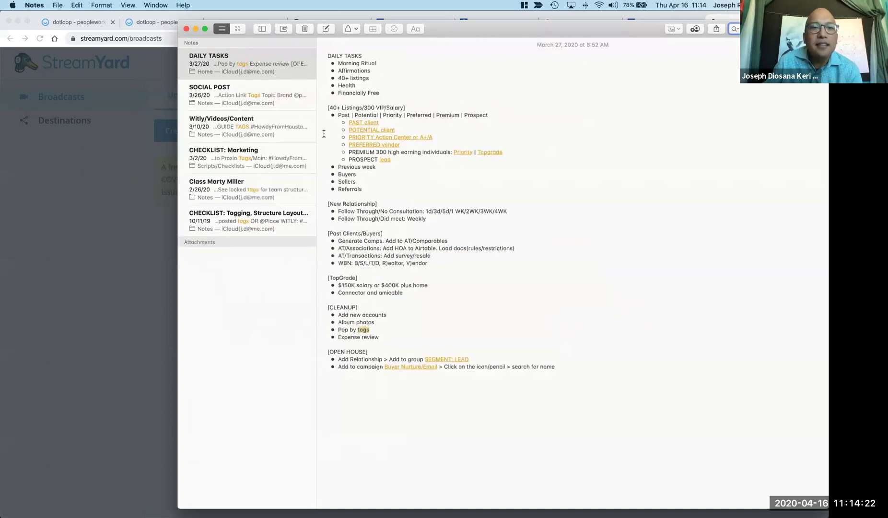
{"action": "left_click", "coordinate": [281, 106]}
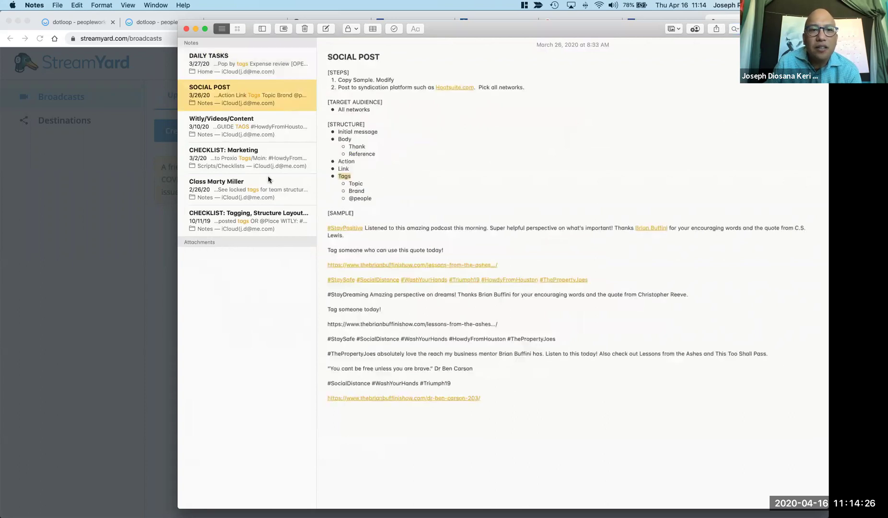
Replace the title with '#Address #Neighborhodd #Zip #Luxury' and create the four-destination broadcast.
{"action": "left_click", "coordinate": [121, 191]}
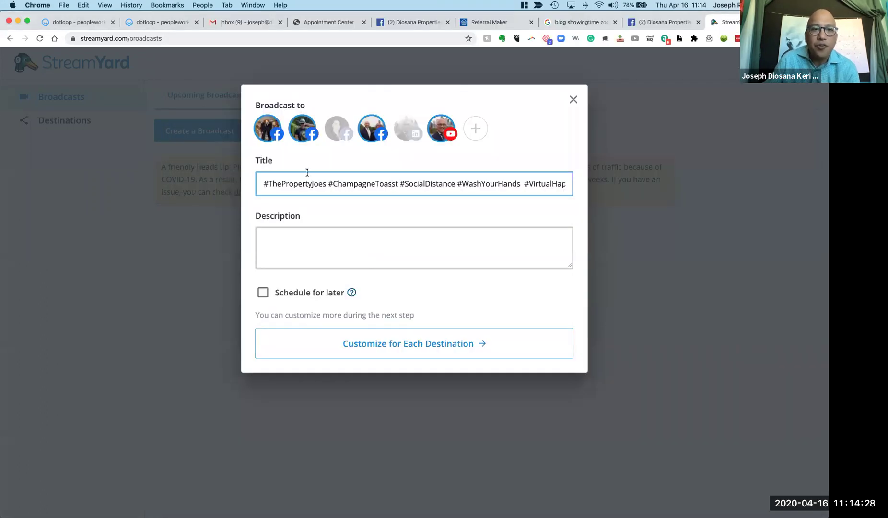
{"action": "key", "text": "super+a"}
{"action": "type", "text": "#a"}
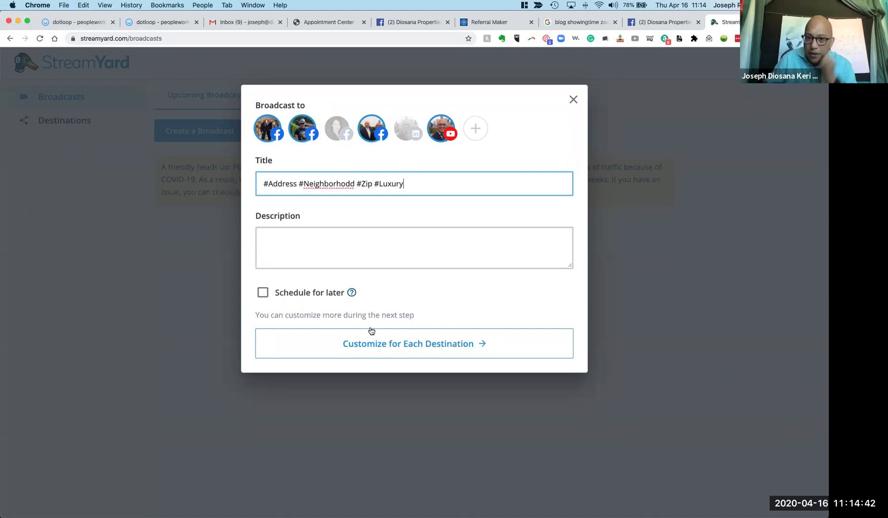
{"action": "left_click", "coordinate": [386, 342]}
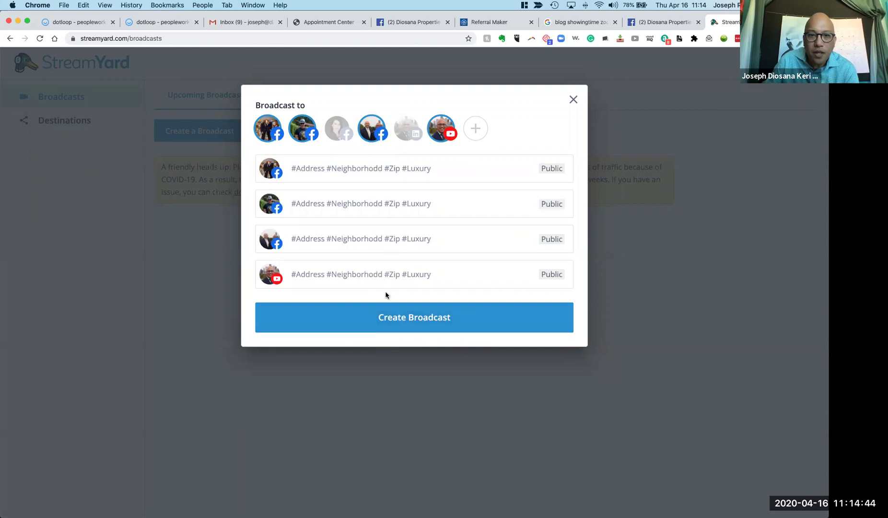
{"action": "left_click", "coordinate": [400, 317]}
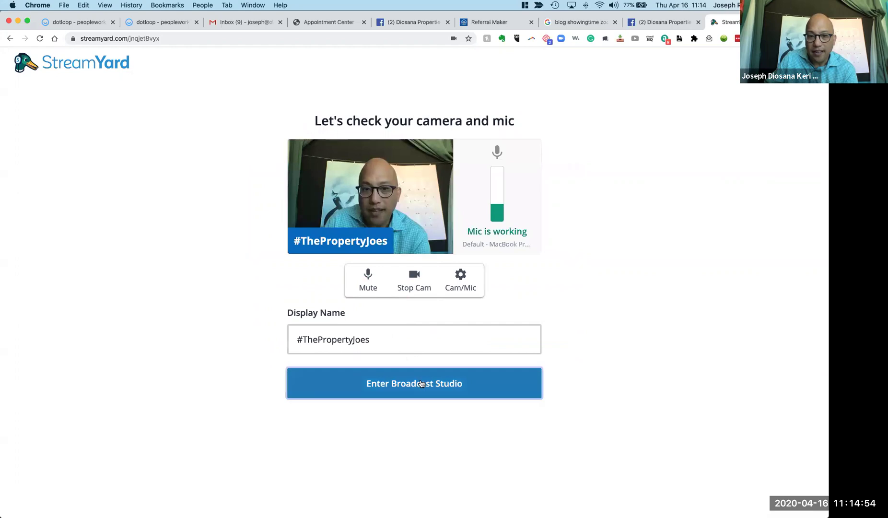
Enter the broadcast studio from the camera and microphone check page.
{"action": "left_click", "coordinate": [420, 383]}
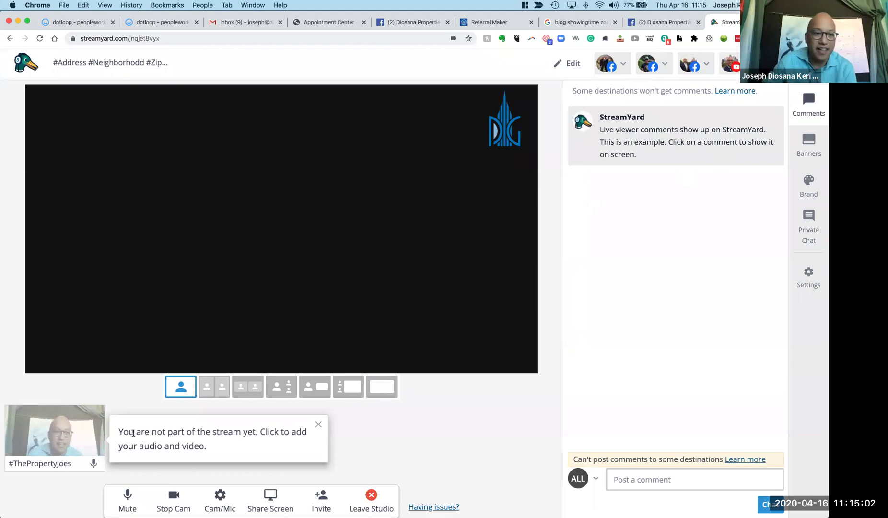
Add the host's self-view camera to the stream layout and show the Brand settings panel.
{"action": "left_click", "coordinate": [55, 428]}
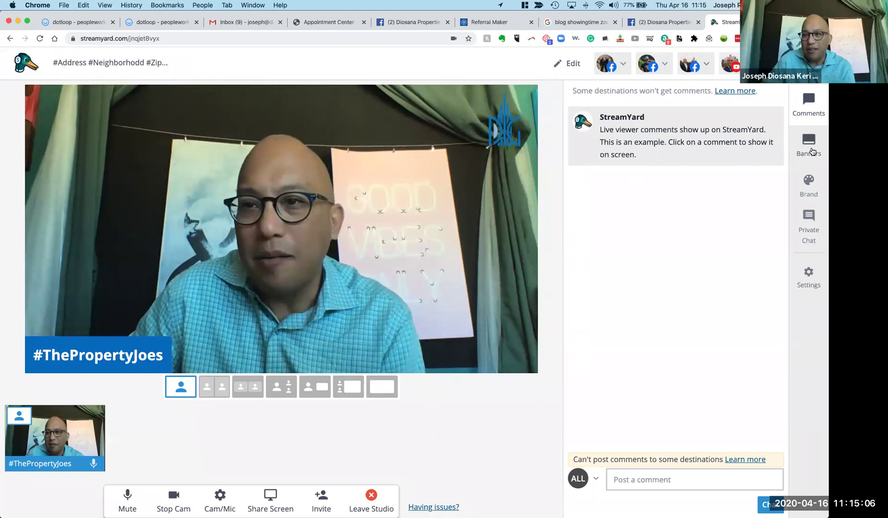
{"action": "left_click", "coordinate": [808, 189]}
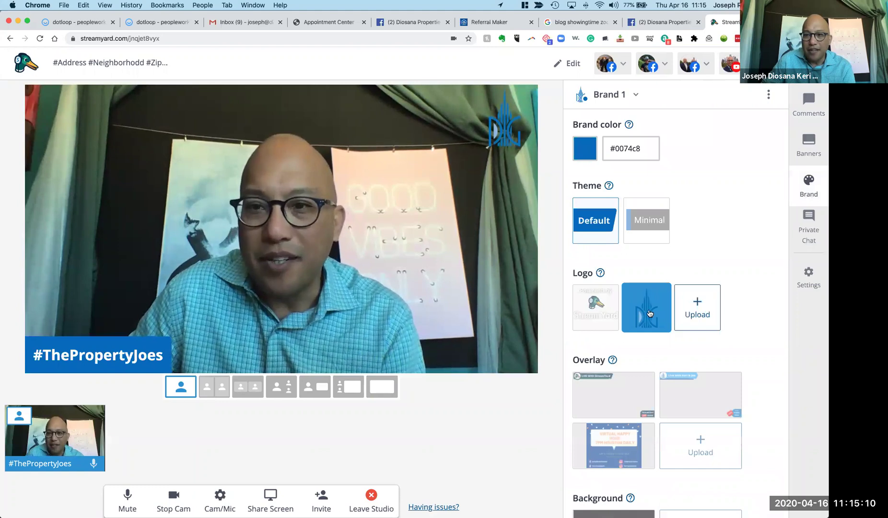
{"action": "mouse_move", "coordinate": [690, 416]}
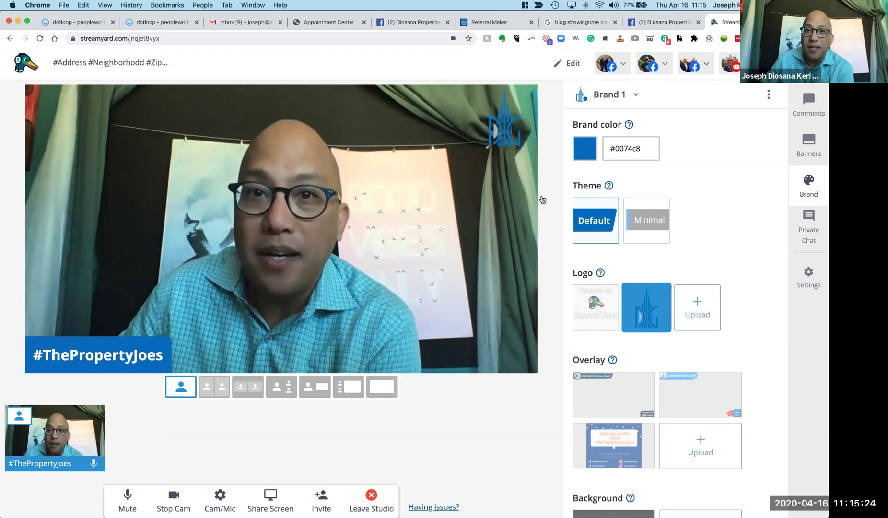
Switch to the Diosana Properties Group Facebook tab and bring its StreamYard live post into view.
{"action": "key", "text": "ctrl+shift+Tab"}
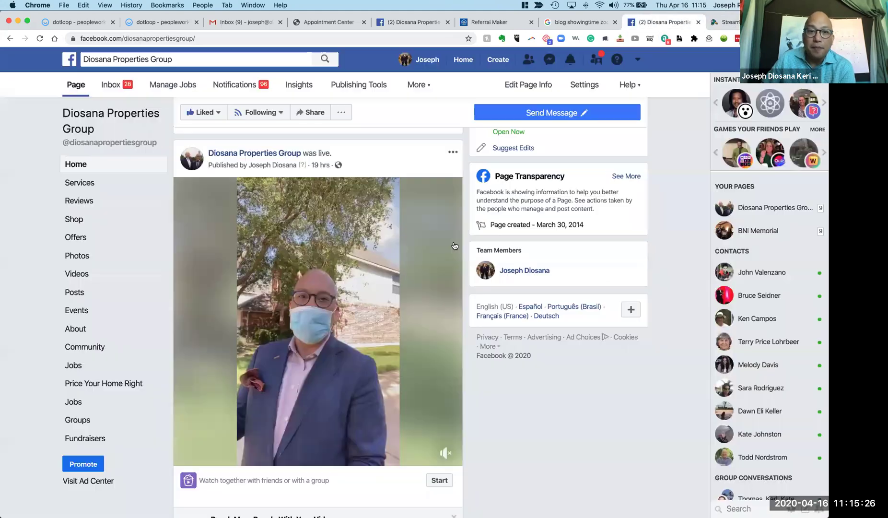
{"action": "scroll", "coordinate": [454, 246], "scroll_direction": "up", "scroll_amount": 10}
{"action": "scroll", "coordinate": [454, 245], "scroll_direction": "down", "scroll_amount": 9}
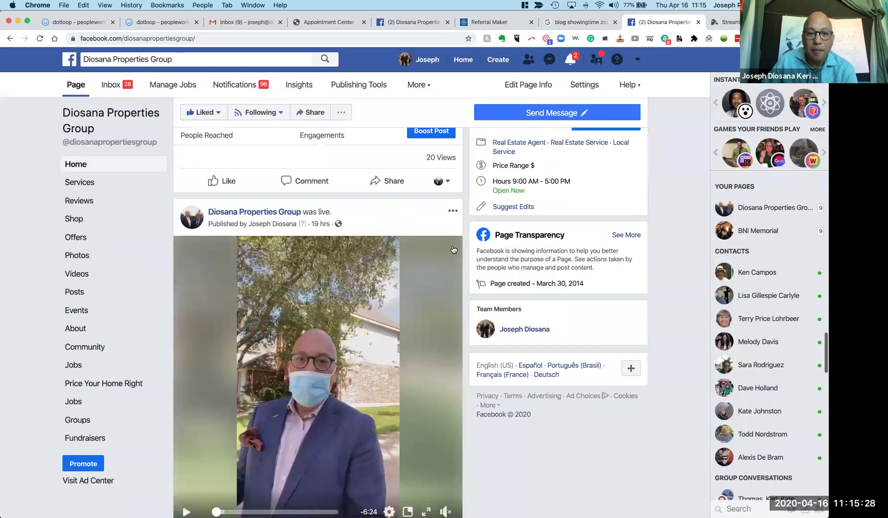
{"action": "scroll", "coordinate": [454, 249], "scroll_direction": "up", "scroll_amount": 10}
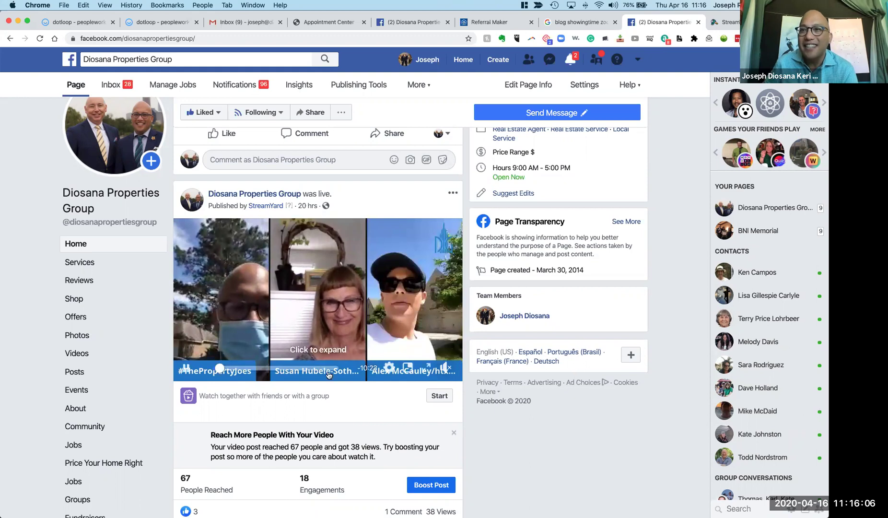
Go back to the StreamYard studio tab, where the comments panel is showing.
{"action": "left_click", "coordinate": [729, 24]}
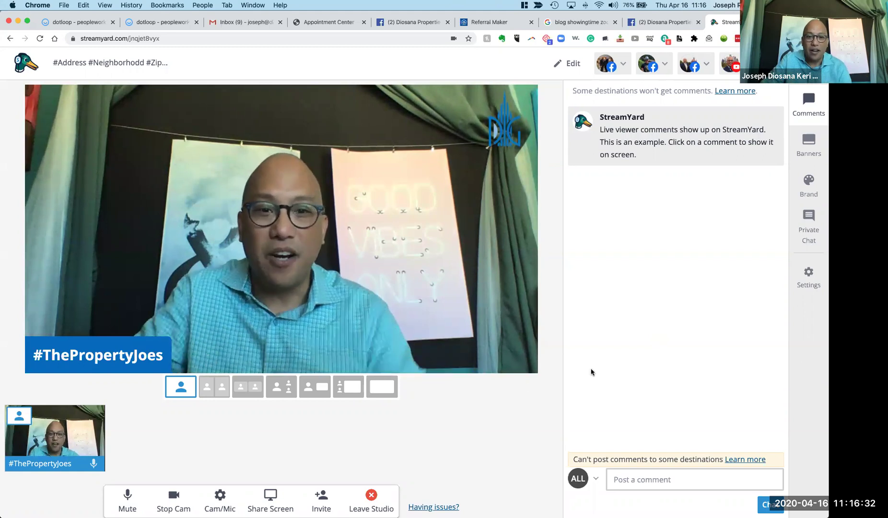
Copy the studio's guest link to the clipboard and close the Share the guest link dialog.
{"action": "left_click", "coordinate": [315, 496]}
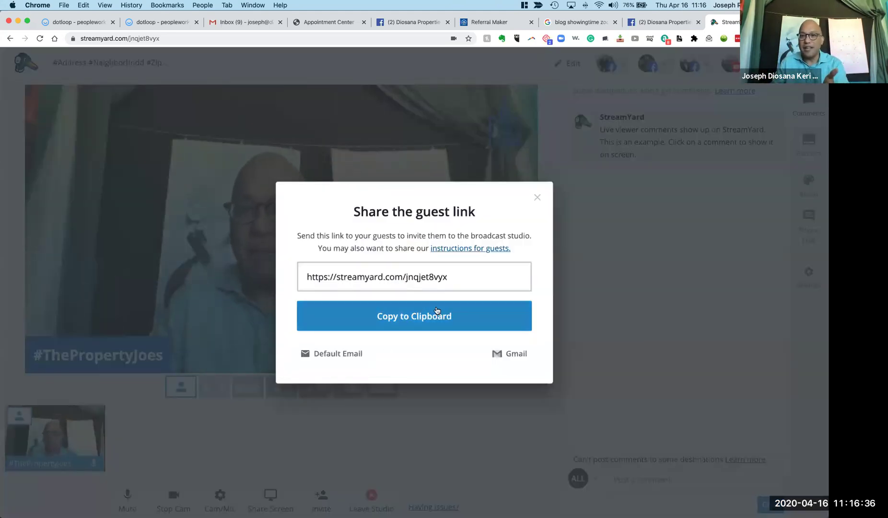
{"action": "left_click", "coordinate": [457, 314]}
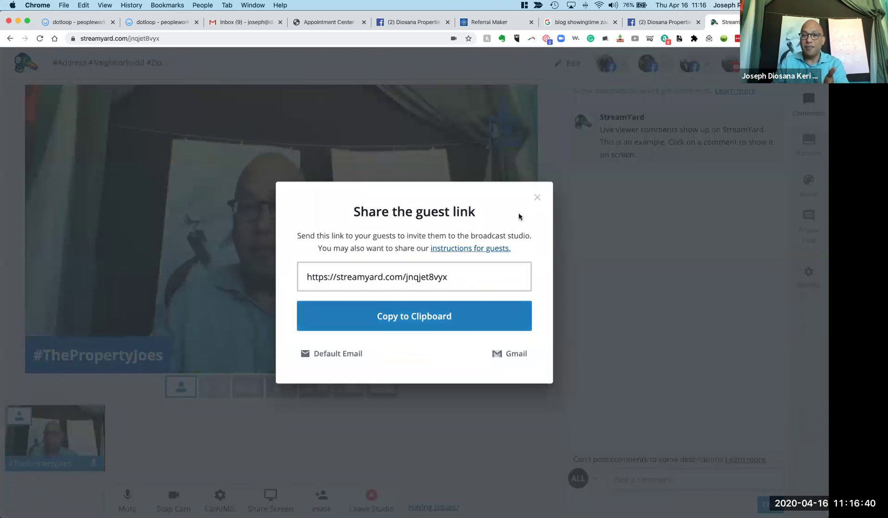
{"action": "left_click", "coordinate": [457, 322]}
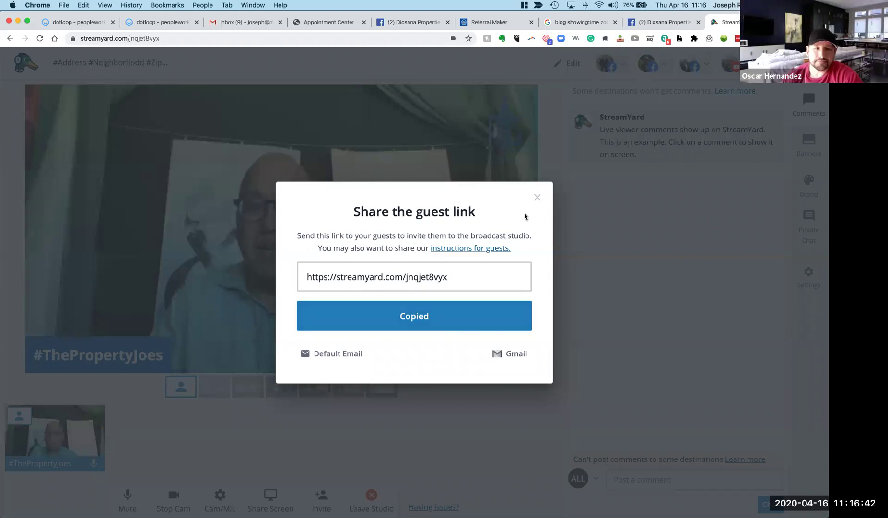
{"action": "left_click", "coordinate": [656, 300]}
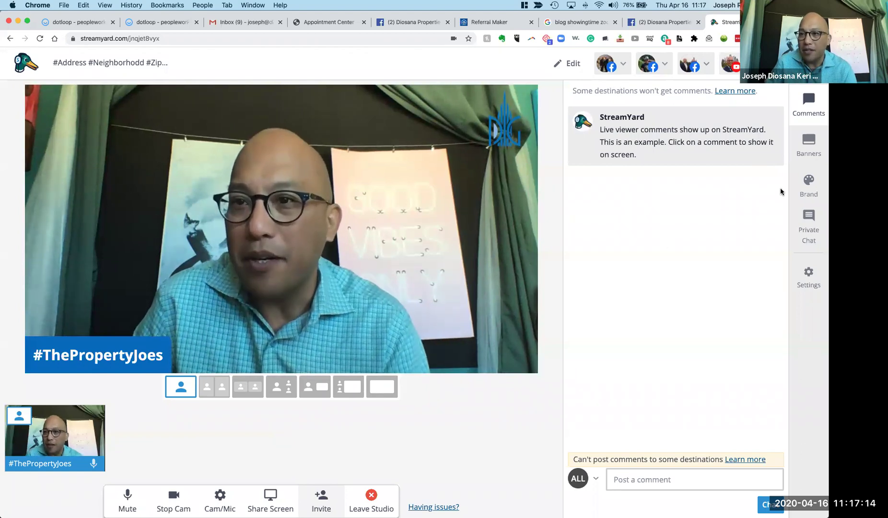
Preview the DM, Like us on Facebook, #LivingLessons and Welcome ticker banners, then hide them.
{"action": "left_click", "coordinate": [808, 144]}
{"action": "mouse_move", "coordinate": [680, 250]}
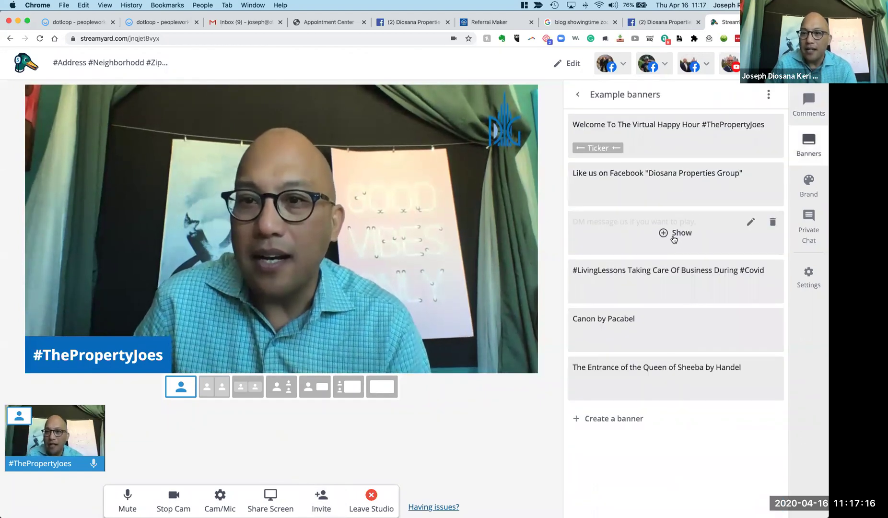
{"action": "left_click", "coordinate": [674, 235]}
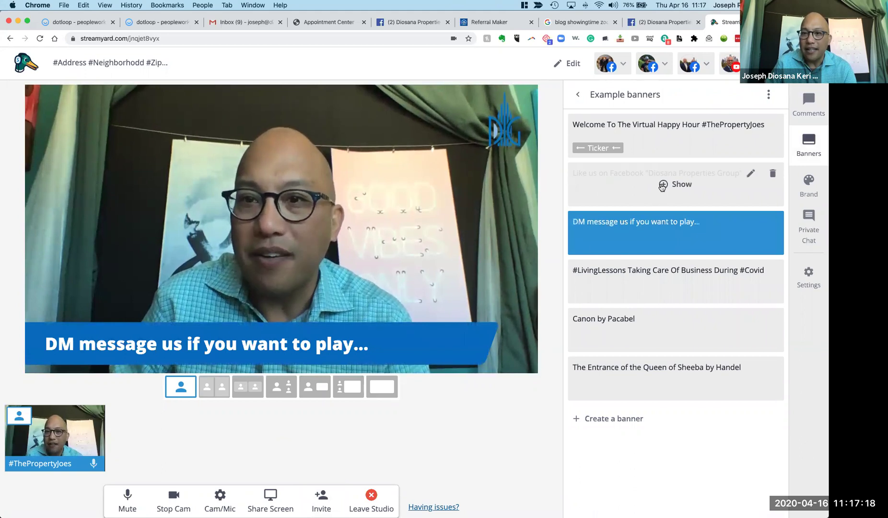
{"action": "left_click", "coordinate": [662, 187]}
{"action": "left_click", "coordinate": [664, 283]}
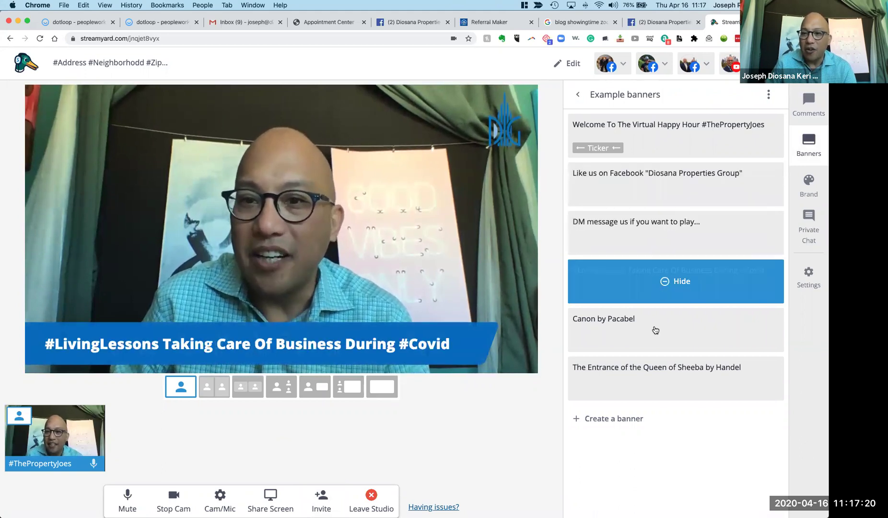
{"action": "left_click", "coordinate": [615, 419]}
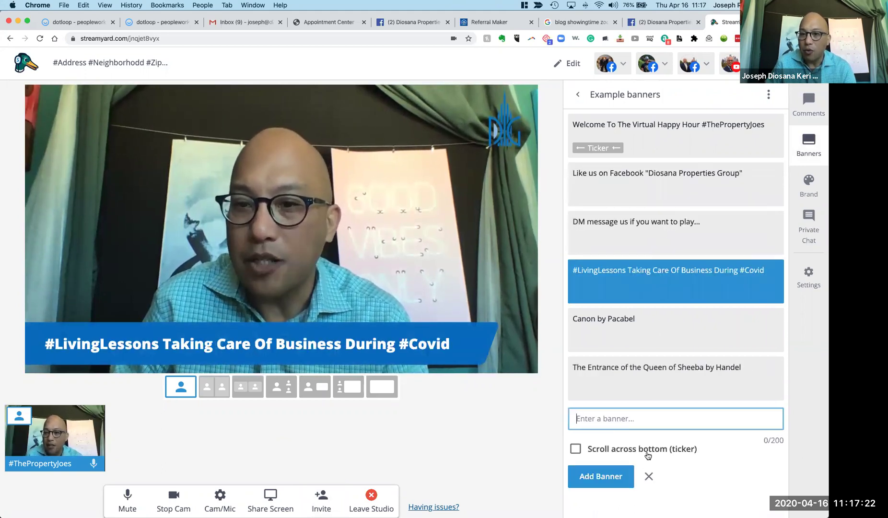
{"action": "left_click", "coordinate": [643, 137]}
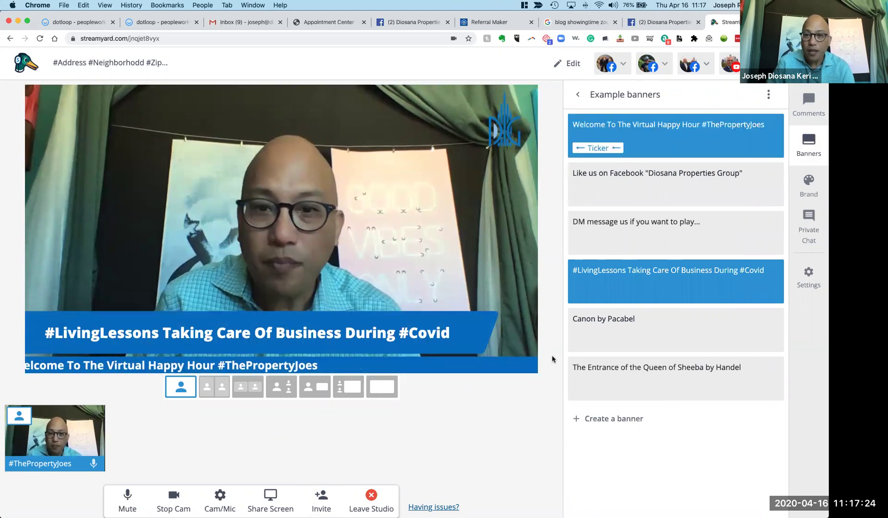
{"action": "left_click", "coordinate": [667, 285]}
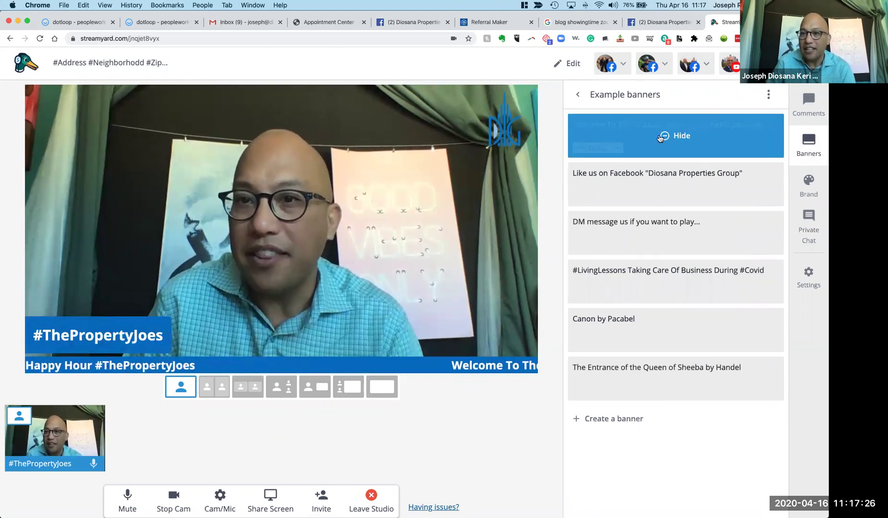
{"action": "left_click", "coordinate": [660, 138]}
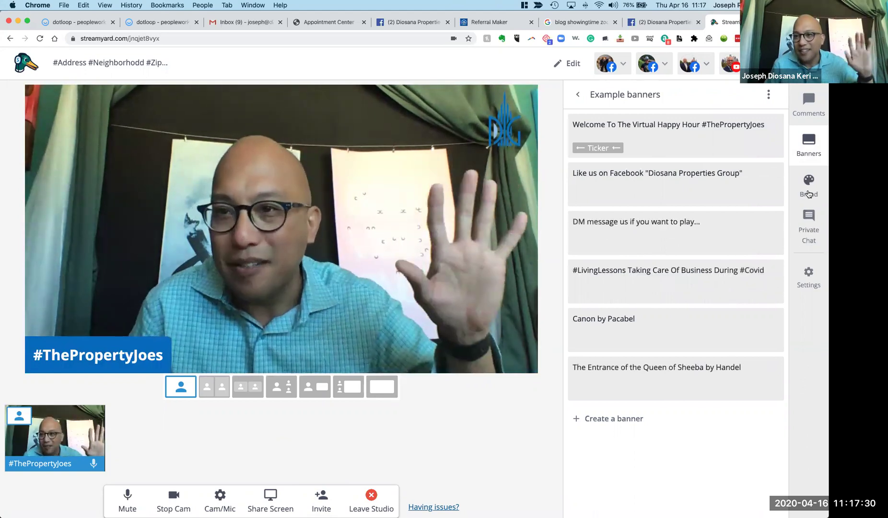
Show, then remove, the 'Virtual Happy Hour 7PM Houston Daily' overlay from the Brand settings.
{"action": "left_click", "coordinate": [808, 189]}
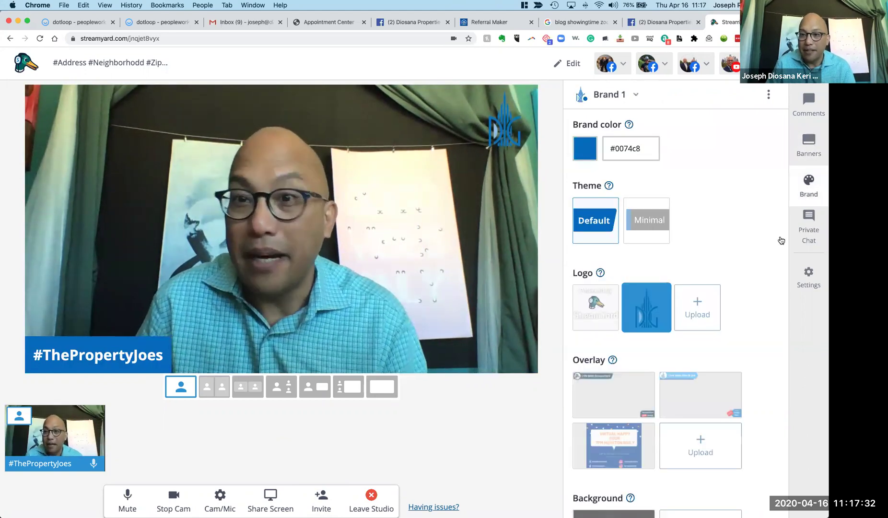
{"action": "scroll", "coordinate": [687, 330], "scroll_direction": "down", "scroll_amount": 2}
{"action": "left_click", "coordinate": [628, 372]}
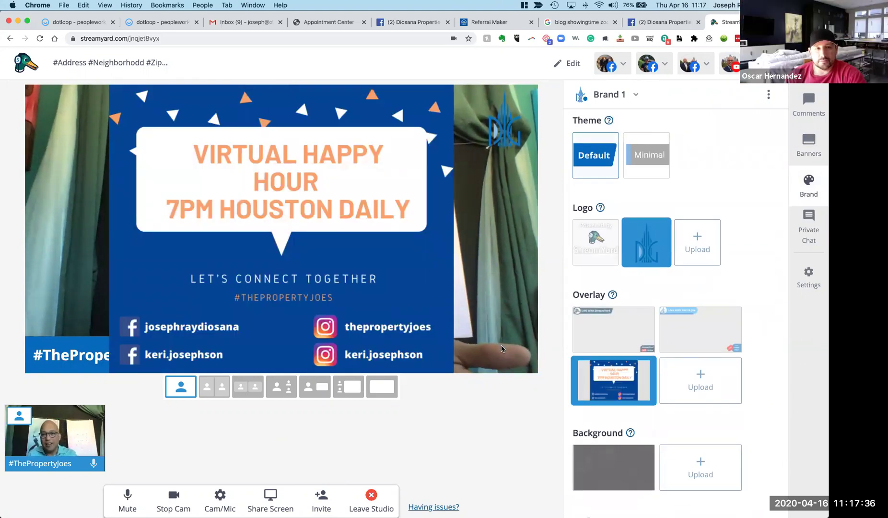
{"action": "left_click", "coordinate": [614, 376]}
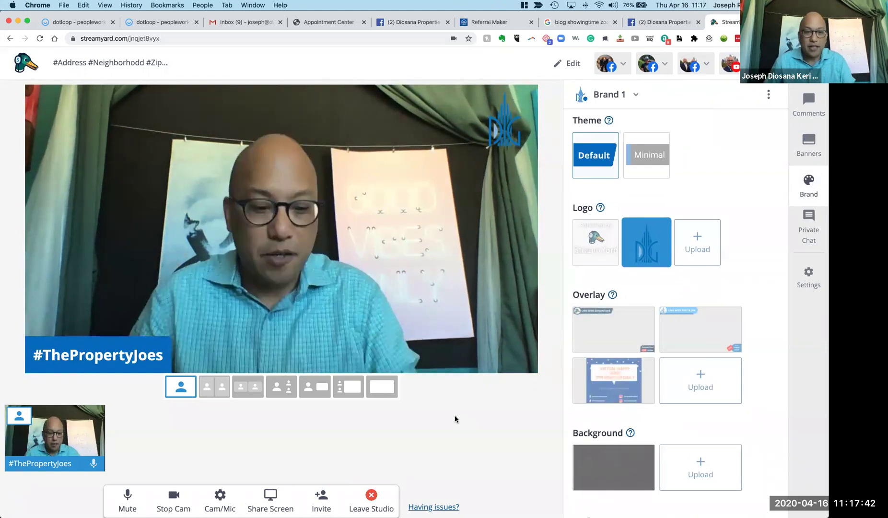
Search Notes for 'virtual', open the Virtual Open House note and select the Paid advertisements line.
{"action": "key", "text": "super+Tab"}
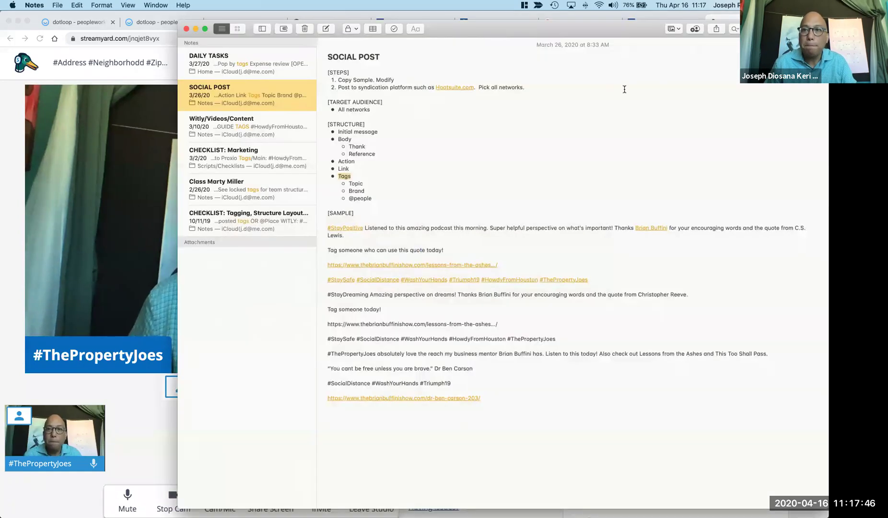
{"action": "key", "text": "super+alt+f"}
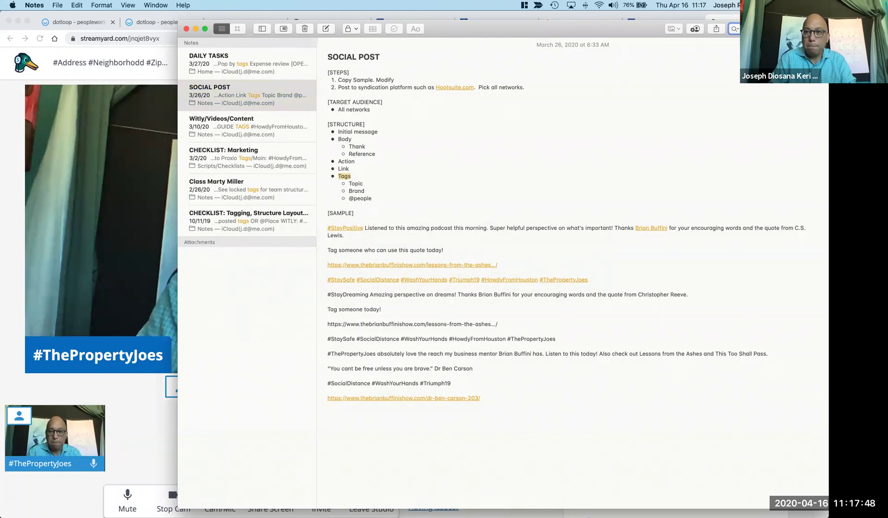
{"action": "type", "text": "virtual"}
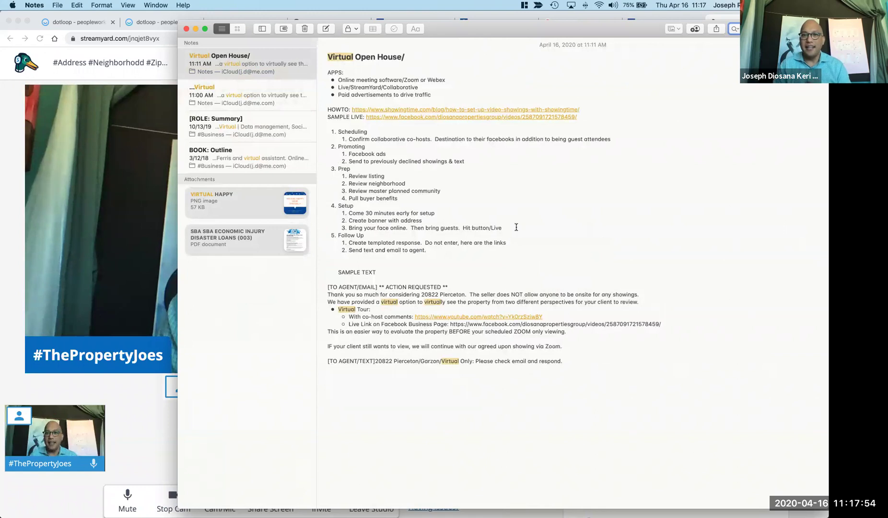
{"action": "left_click_drag", "start_coordinate": [456, 97], "coordinate": [339, 94]}
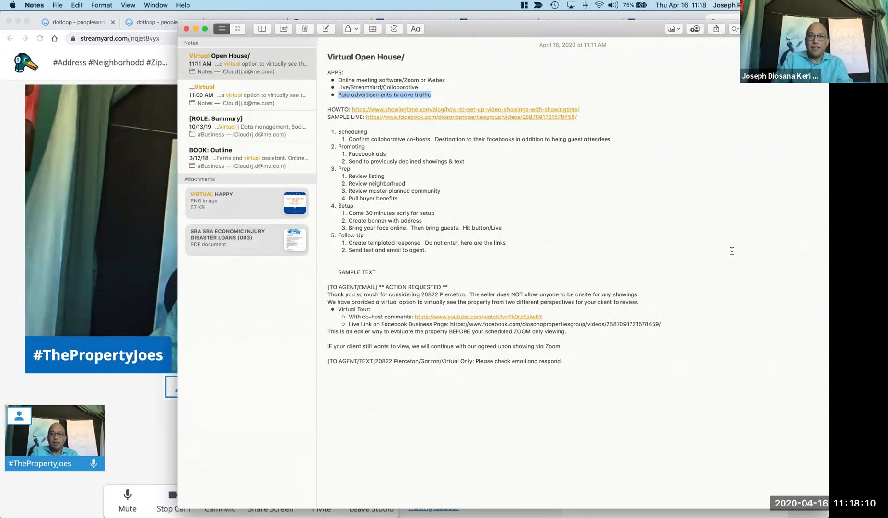
Add 'Create cool announcement: Canva', 'Yoozon $21 selfie stick' and 'Gimbal' bullets below Paid advertisements.
{"action": "left_click", "coordinate": [466, 96]}
{"action": "key", "text": "Return"}
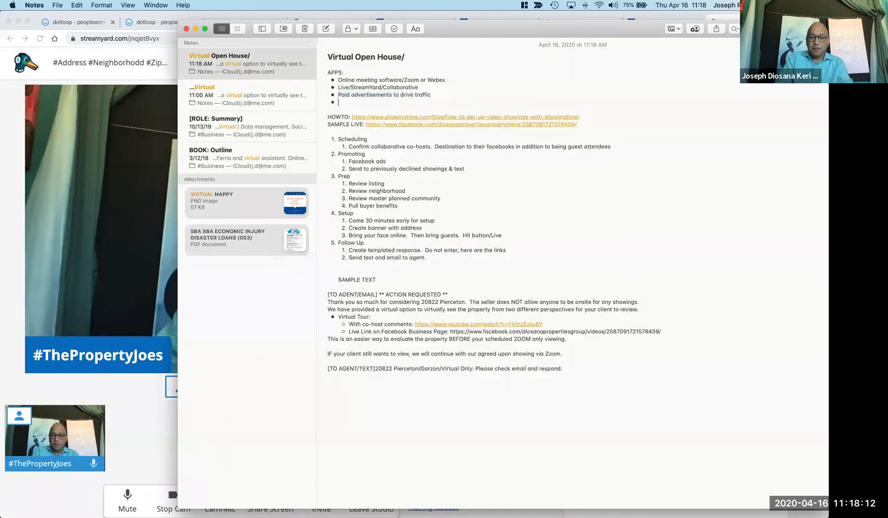
{"action": "type", "text": "Canva: "}
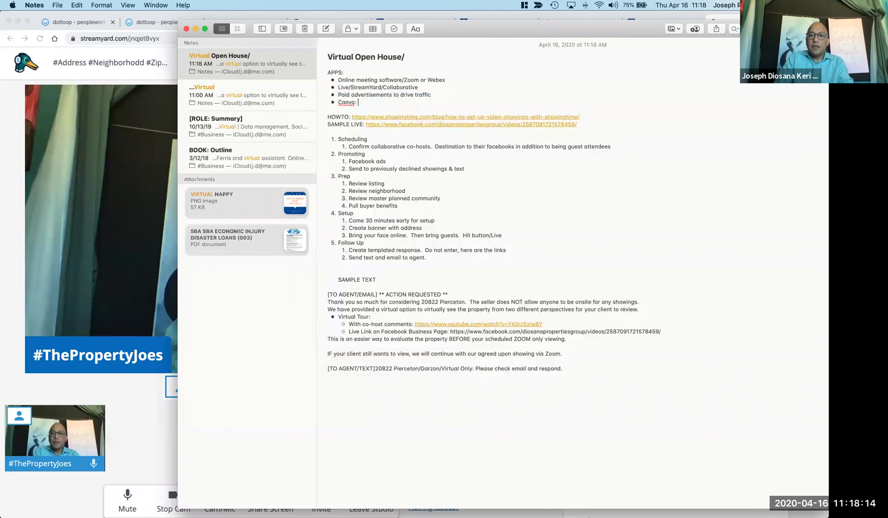
{"action": "type", "text": "ate co"}
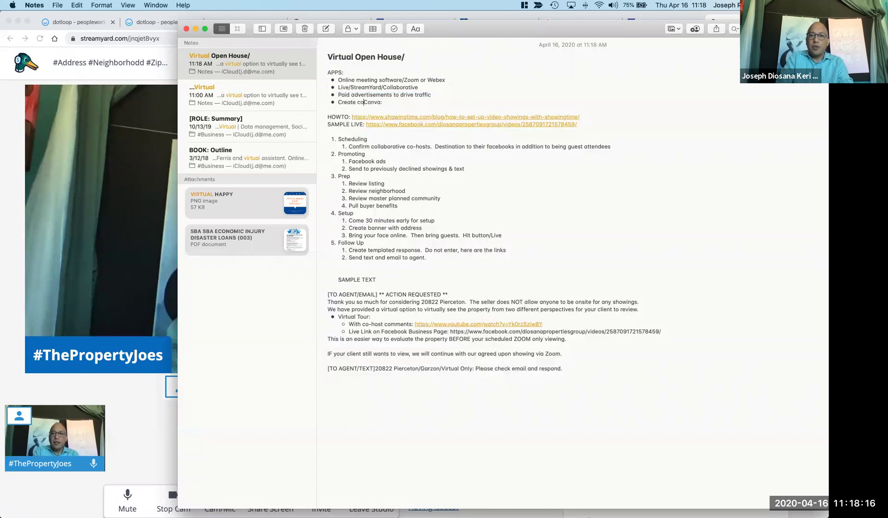
{"action": "type", "text": "ol anoun"}
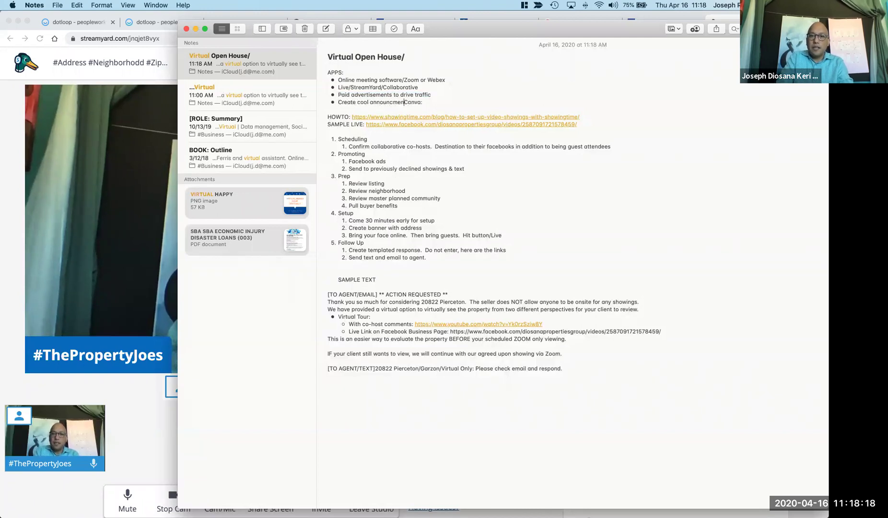
{"action": "type", "text": "cment:"}
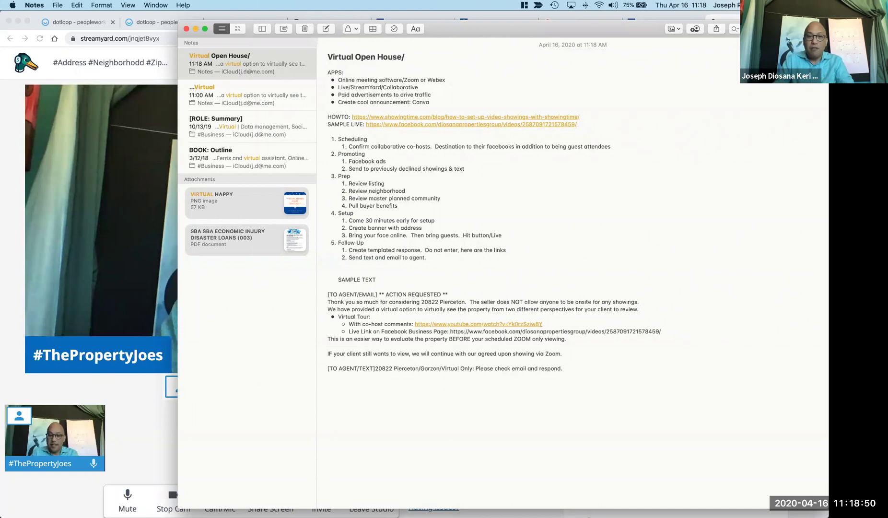
{"action": "key", "text": "Return"}
{"action": "type", "text": "Yoo"}
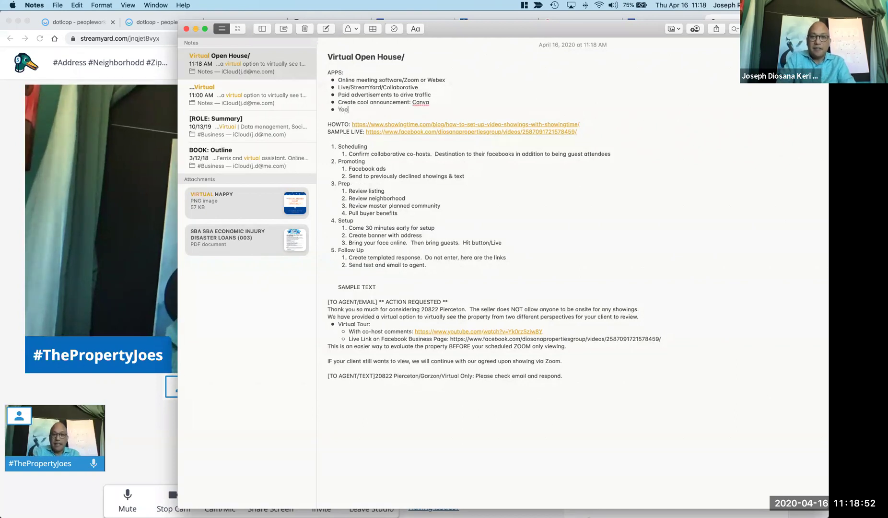
{"action": "type", "text": "zon:"}
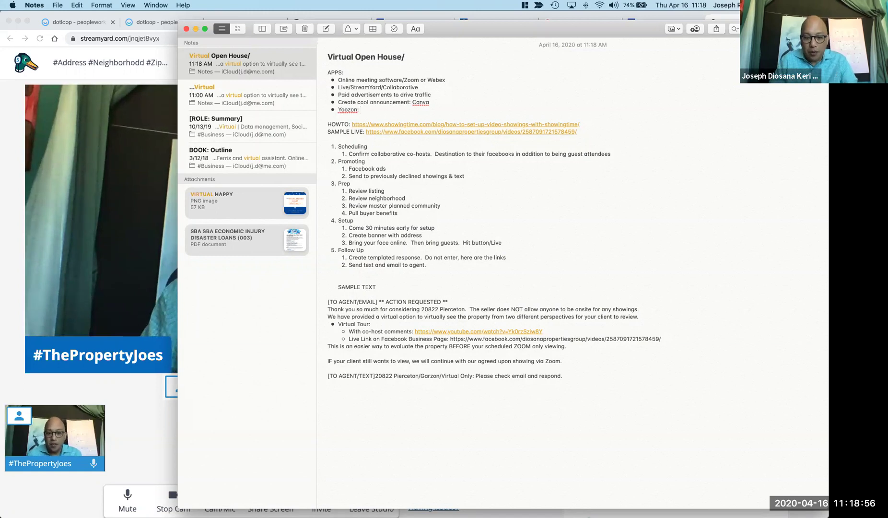
{"action": "key", "text": "BackSpace"}
{"action": "key", "text": "BackSpace"}
{"action": "type", "text": "$21 selfie stick"}
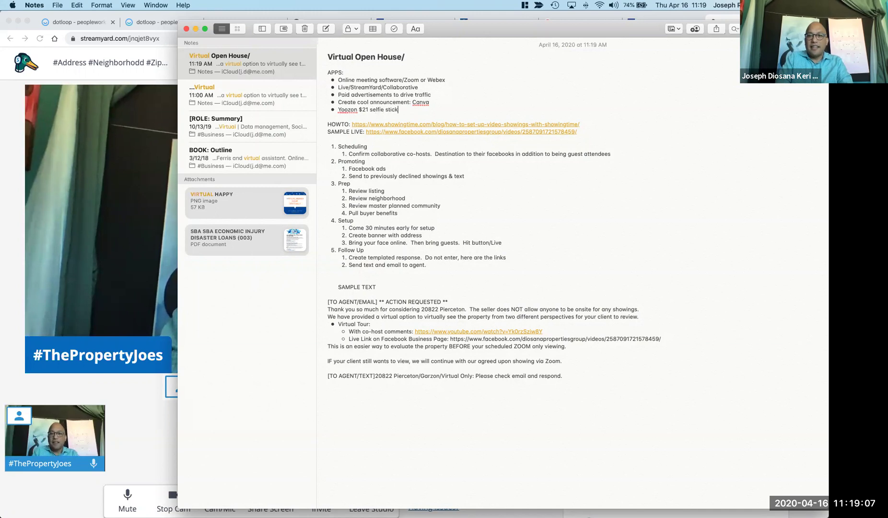
{"action": "key", "text": "Return"}
{"action": "type", "text": "Gimbal"}
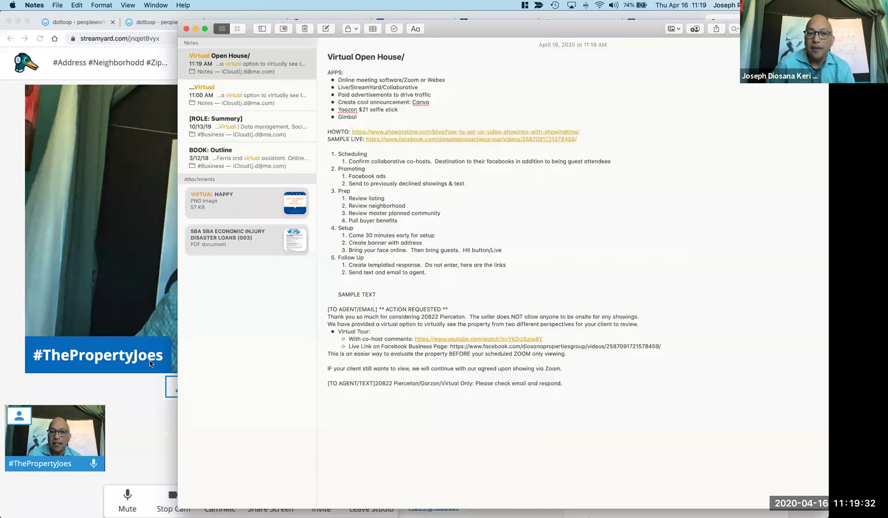
Open StreamYard's viewer comments panel, then switch to the group's Facebook business page tab.
{"action": "left_click", "coordinate": [134, 419]}
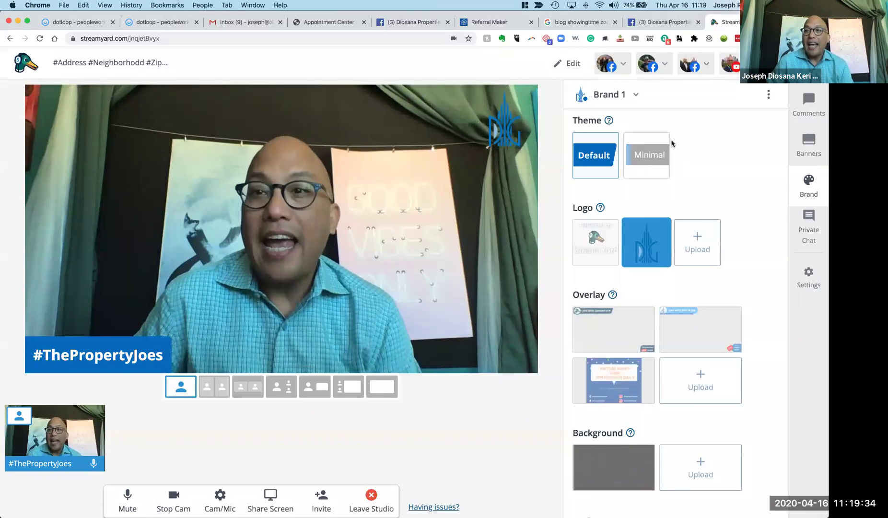
{"action": "left_click", "coordinate": [814, 106]}
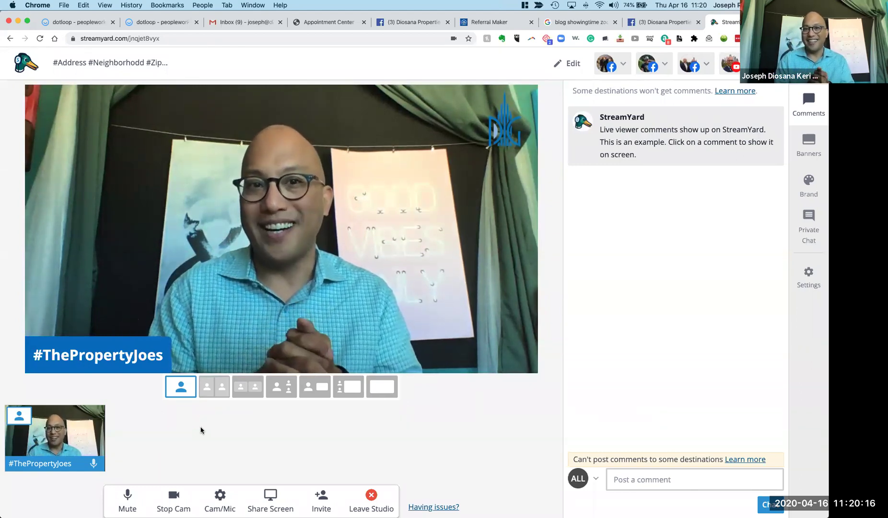
{"action": "key", "text": "super+Tab"}
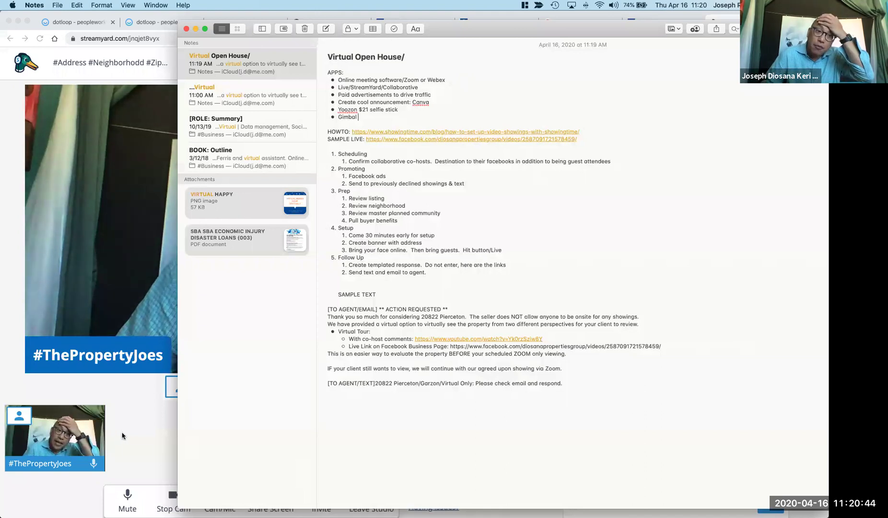
{"action": "key", "text": "super+Tab"}
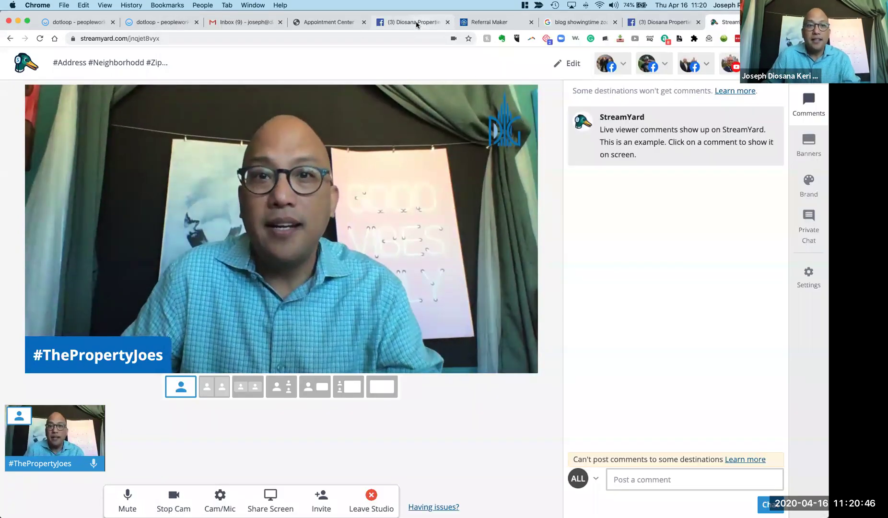
{"action": "left_click", "coordinate": [414, 22]}
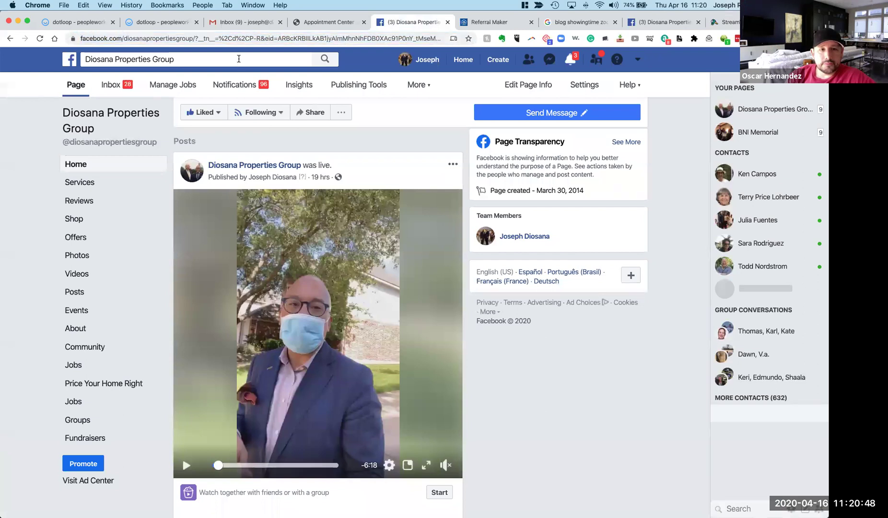
Search Facebook for the agent's name and open the Beautiful Miami Real Estate business page.
{"action": "left_click", "coordinate": [237, 59]}
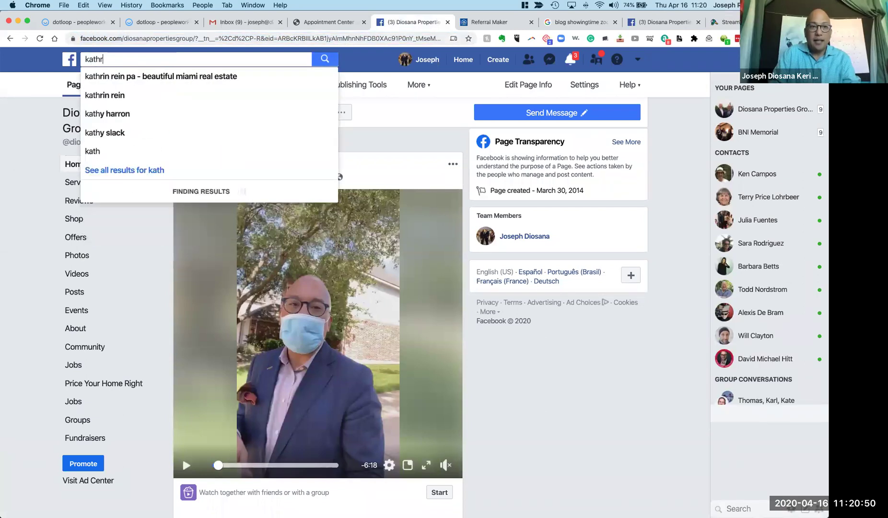
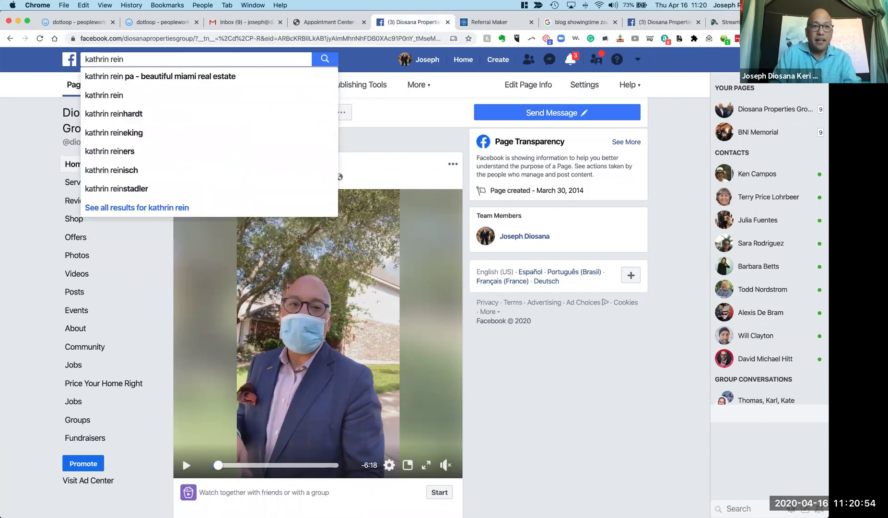
{"action": "left_click", "coordinate": [231, 77]}
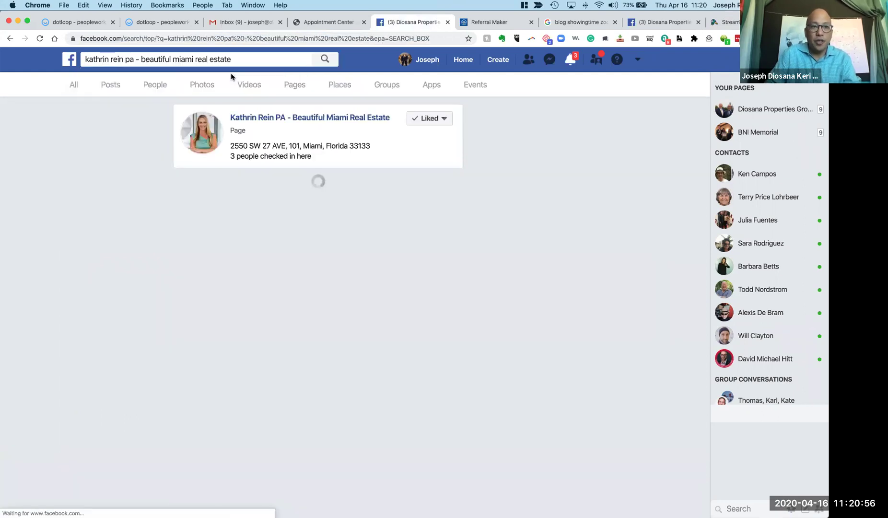
{"action": "left_click", "coordinate": [297, 117]}
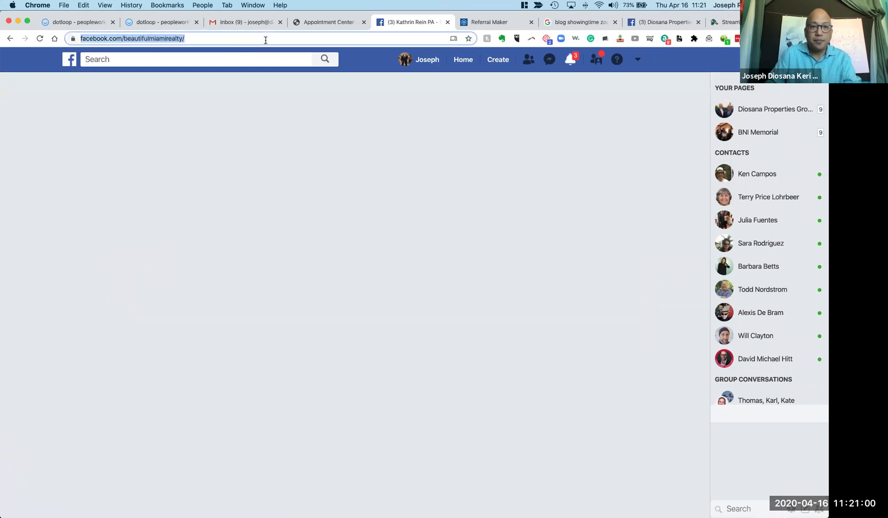
{"action": "scroll", "coordinate": [355, 290], "scroll_direction": "down", "scroll_amount": 3}
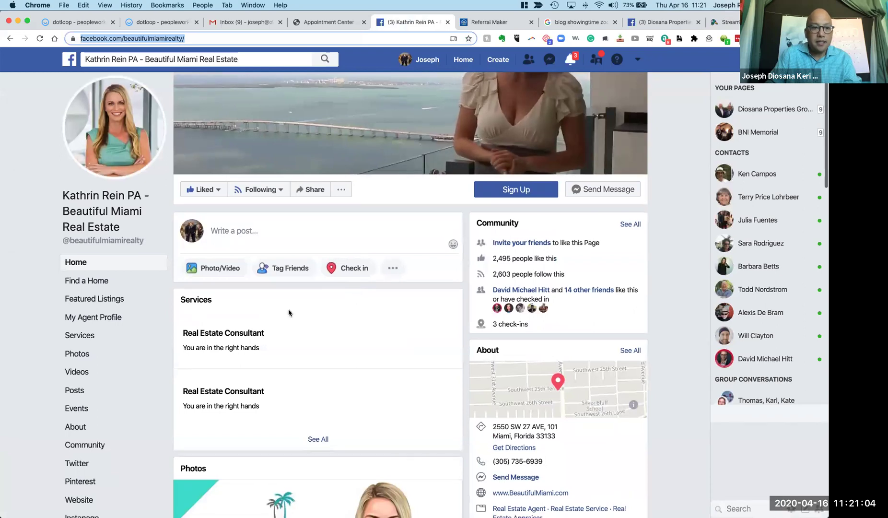
Open the Miami agent page's Videos section and browse its grid of virtual open house videos.
{"action": "left_click", "coordinate": [109, 374]}
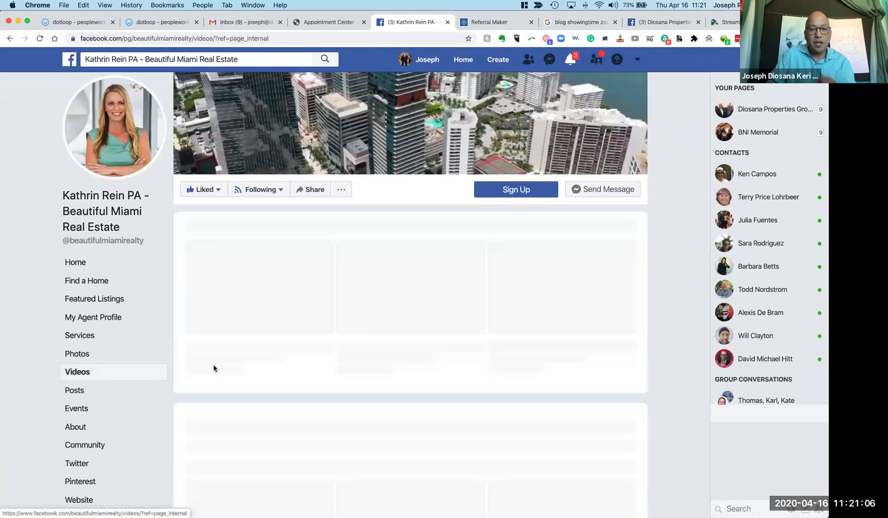
{"action": "scroll", "coordinate": [269, 345], "scroll_direction": "down", "scroll_amount": 5}
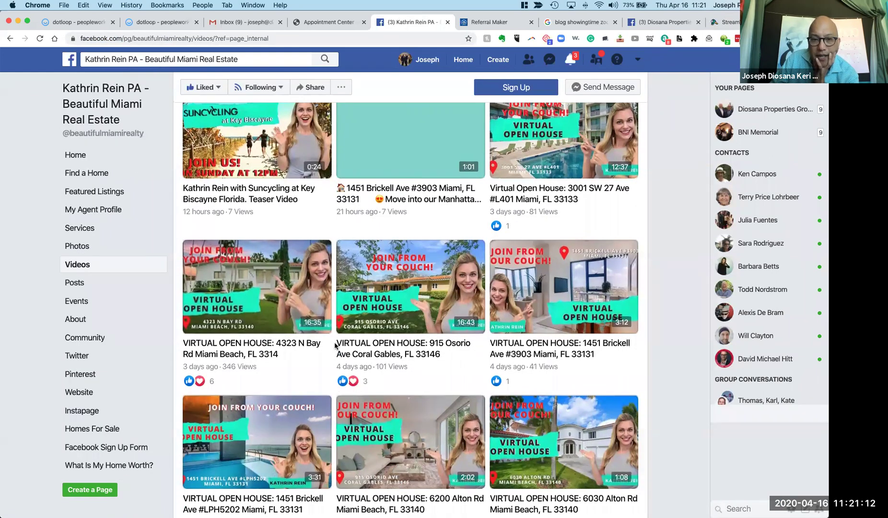
{"action": "scroll", "coordinate": [335, 345], "scroll_direction": "down", "scroll_amount": 5}
{"action": "scroll", "coordinate": [335, 345], "scroll_direction": "down", "scroll_amount": 2}
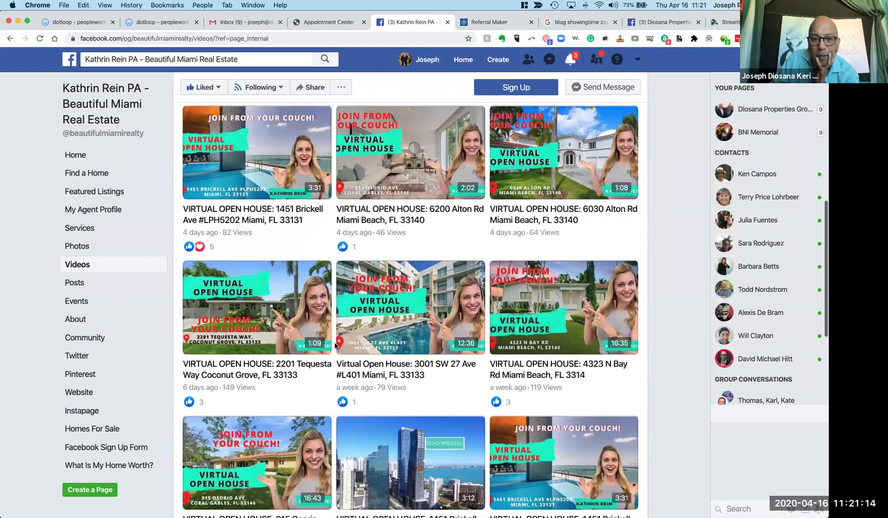
{"action": "scroll", "coordinate": [335, 345], "scroll_direction": "down", "scroll_amount": 3}
{"action": "scroll", "coordinate": [335, 345], "scroll_direction": "down", "scroll_amount": 7}
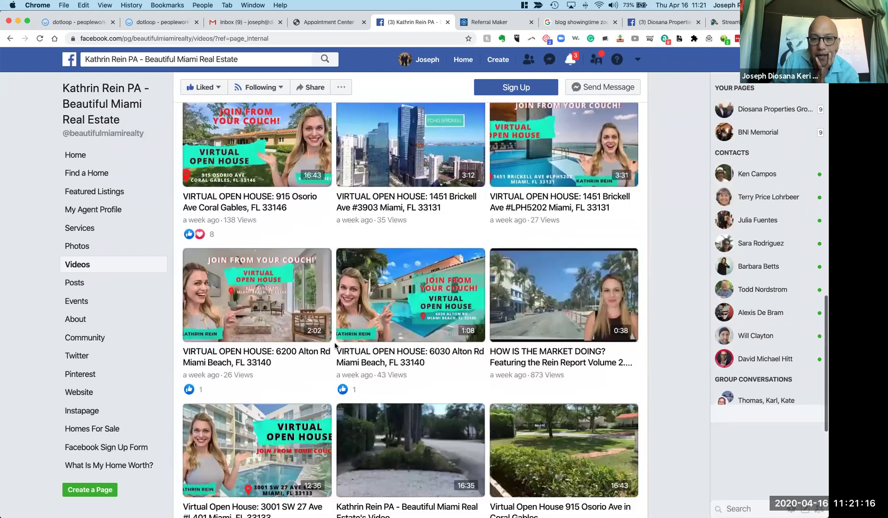
{"action": "scroll", "coordinate": [335, 345], "scroll_direction": "down", "scroll_amount": 1}
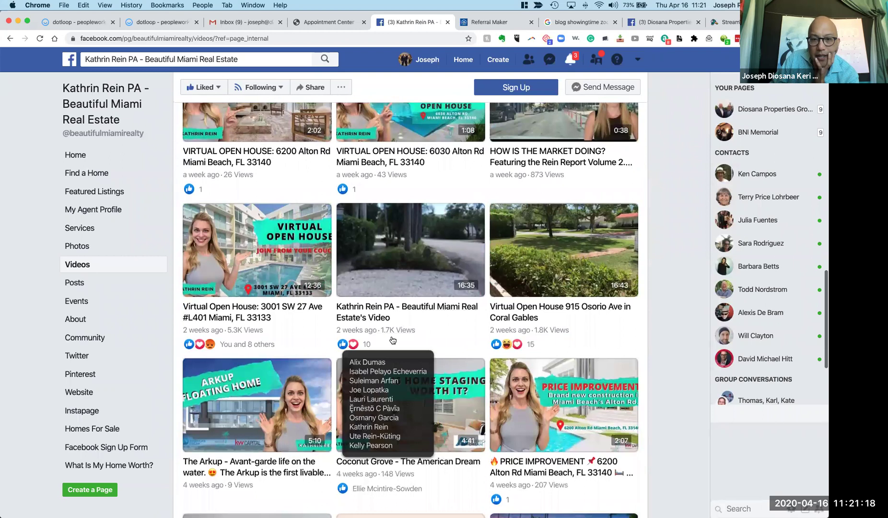
{"action": "scroll", "coordinate": [393, 340], "scroll_direction": "down", "scroll_amount": 5}
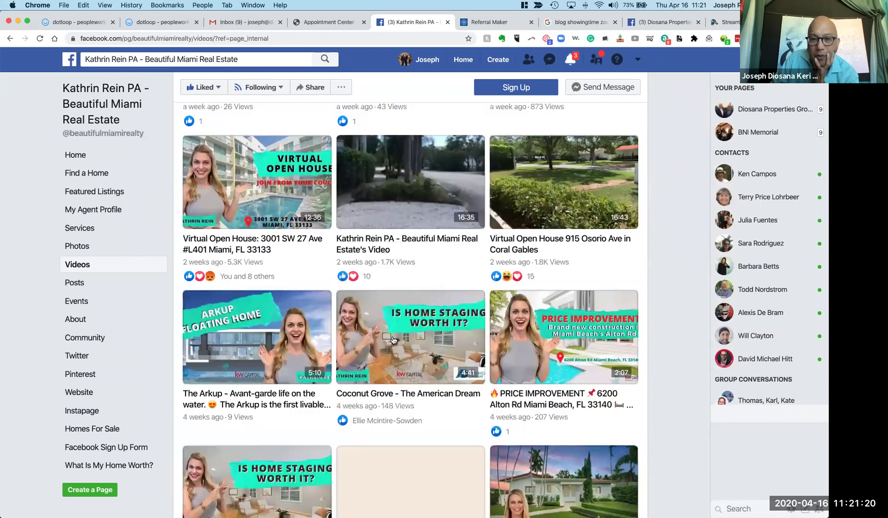
{"action": "scroll", "coordinate": [393, 340], "scroll_direction": "down", "scroll_amount": 2}
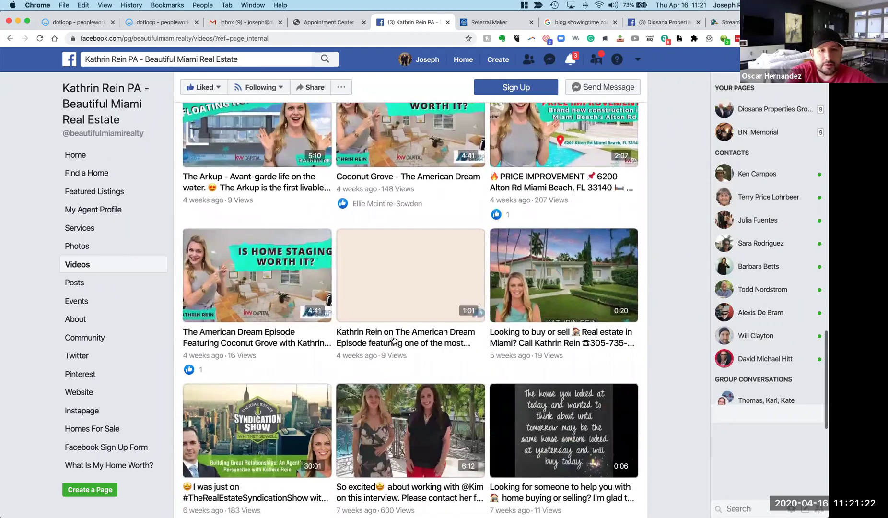
{"action": "scroll", "coordinate": [393, 340], "scroll_direction": "up", "scroll_amount": 3}
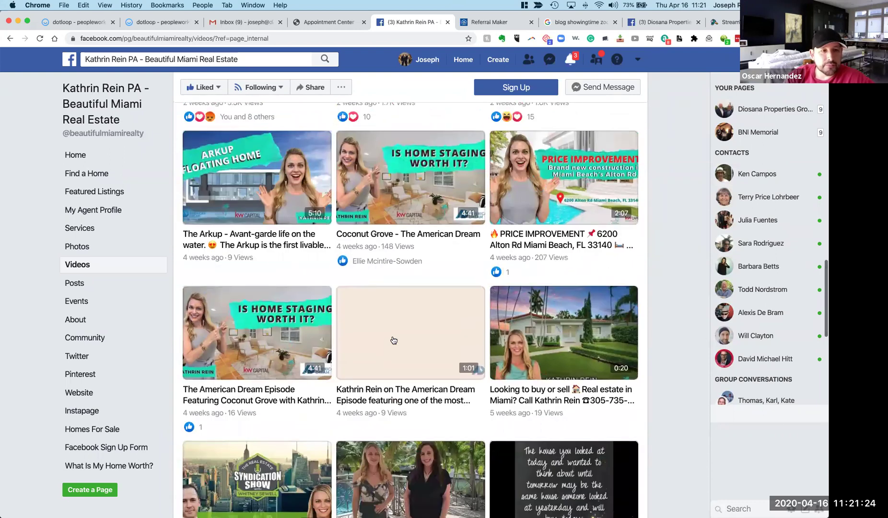
{"action": "scroll", "coordinate": [393, 340], "scroll_direction": "up", "scroll_amount": 1}
{"action": "scroll", "coordinate": [393, 339], "scroll_direction": "up", "scroll_amount": 2}
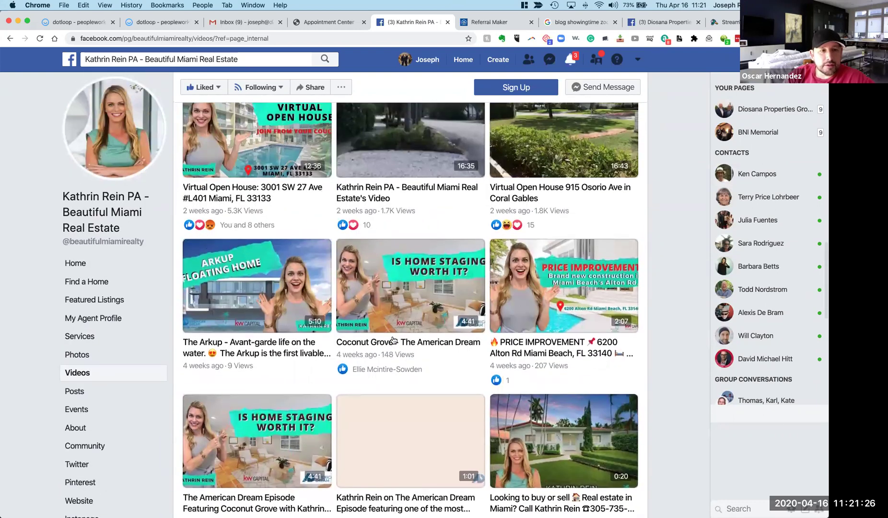
{"action": "scroll", "coordinate": [393, 340], "scroll_direction": "up", "scroll_amount": 1}
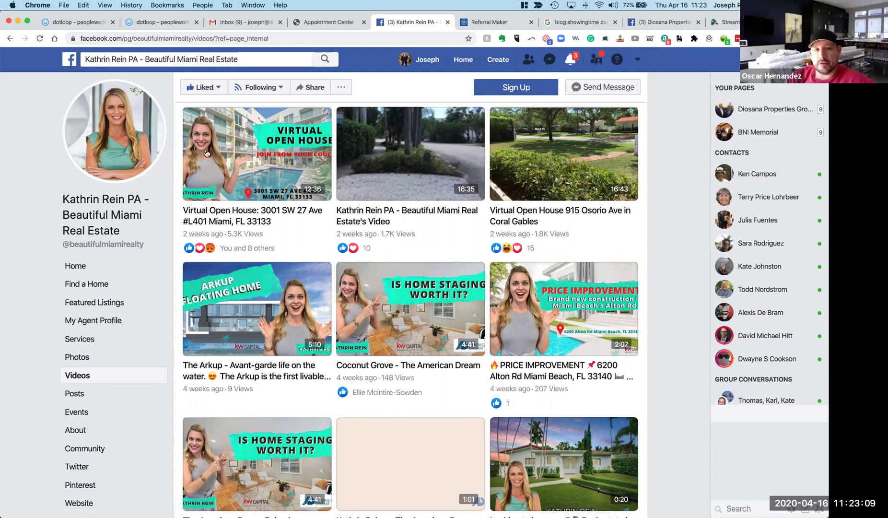
Scroll the Miami agent's Videos page to view the top virtual open house tour (5.3K views).
{"action": "scroll", "coordinate": [328, 288], "scroll_direction": "down", "scroll_amount": 1}
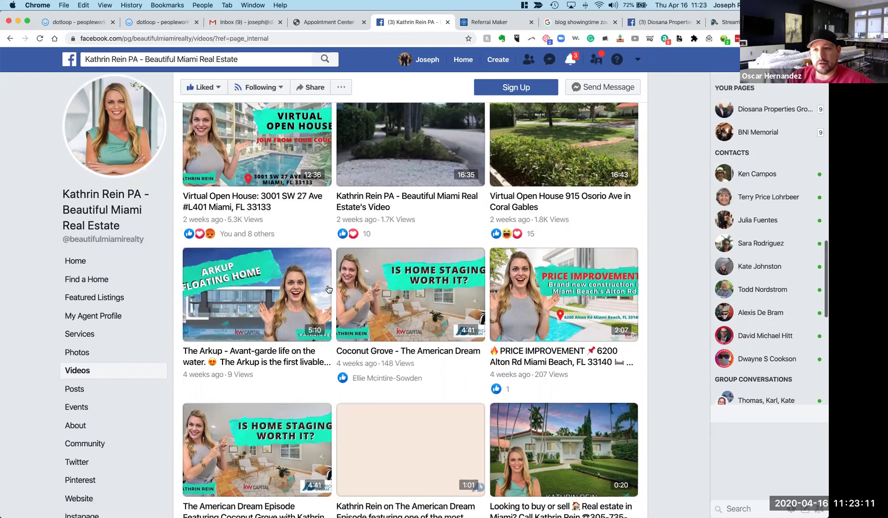
{"action": "scroll", "coordinate": [328, 289], "scroll_direction": "up", "scroll_amount": 1}
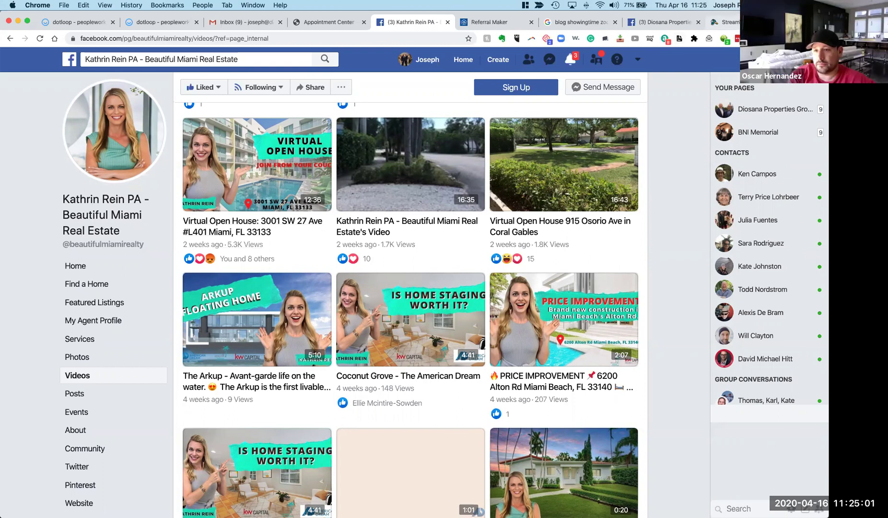
Detach the group's Facebook page tab into its own window snapped to the right half.
{"action": "left_click", "coordinate": [674, 22]}
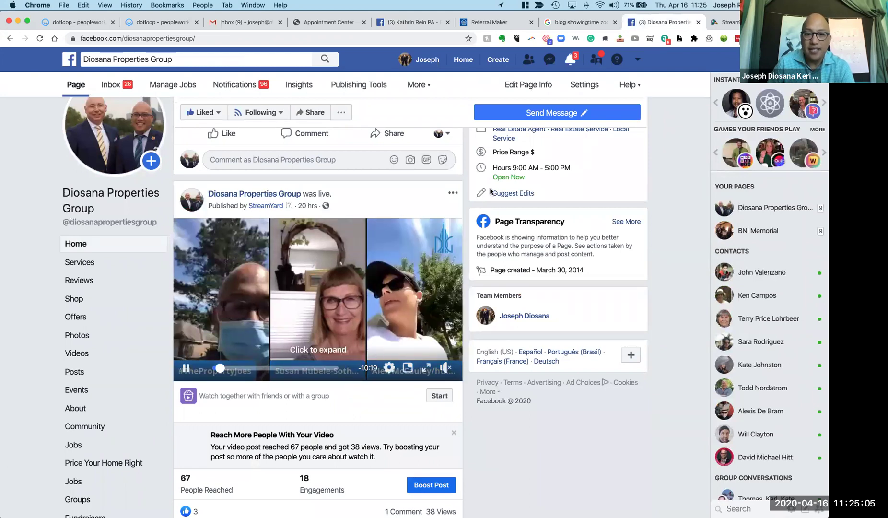
{"action": "left_click_drag", "start_coordinate": [674, 22], "coordinate": [672, 57]}
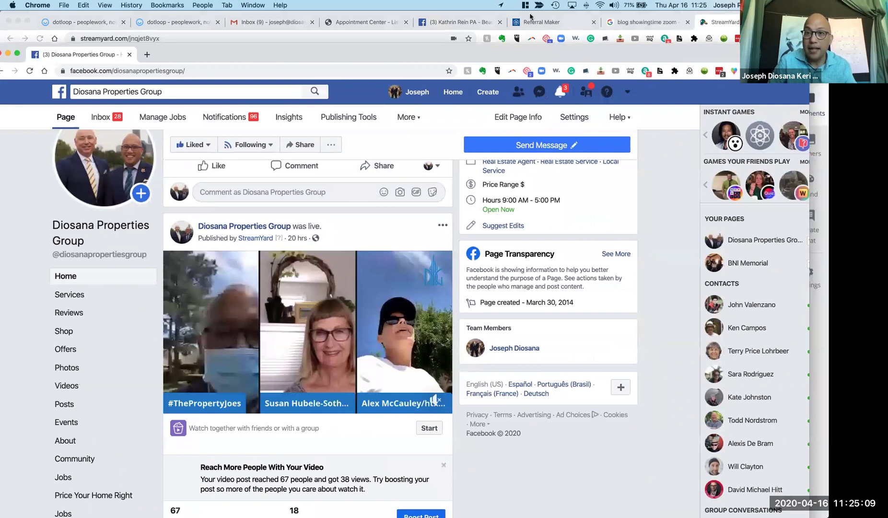
{"action": "key", "text": "ctrl+alt+Right"}
Tile the StreamYard studio window to the left half beside the Facebook page.
{"action": "left_click", "coordinate": [327, 66]}
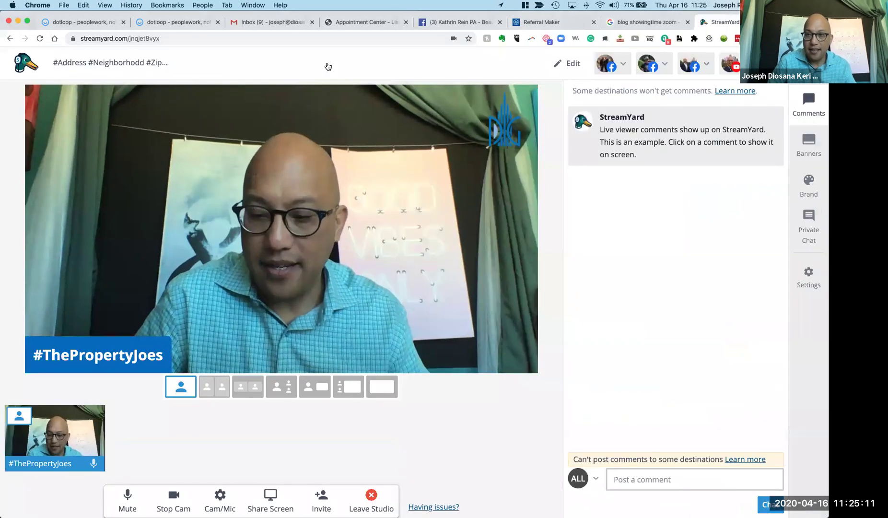
{"action": "key", "text": "ctrl+alt+Left"}
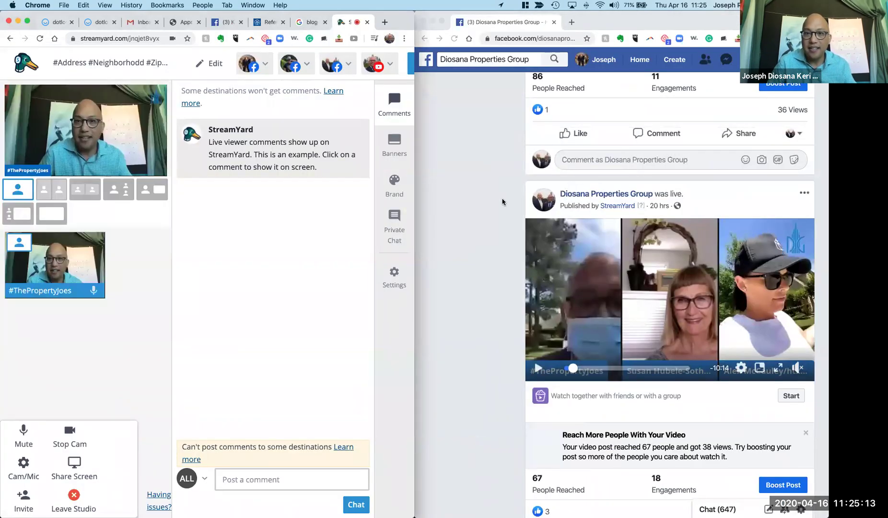